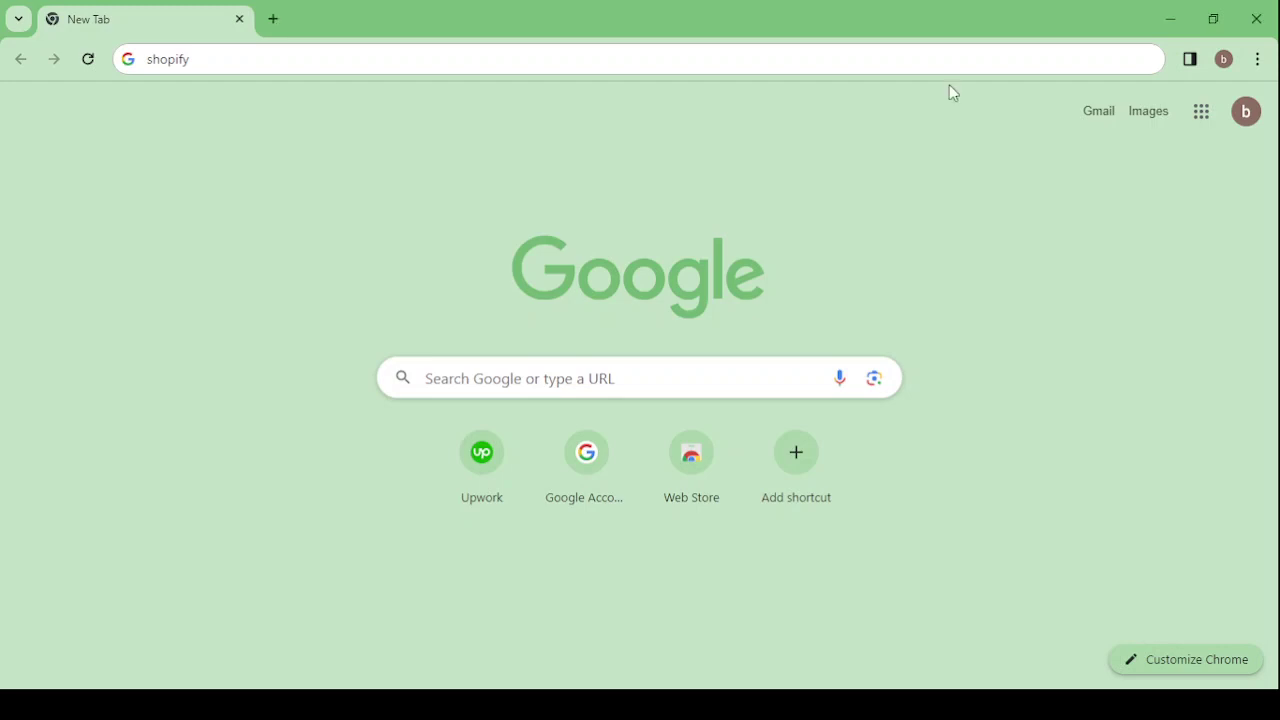
- Run a Google search for 'shopify' from the address bar
click(224, 62)
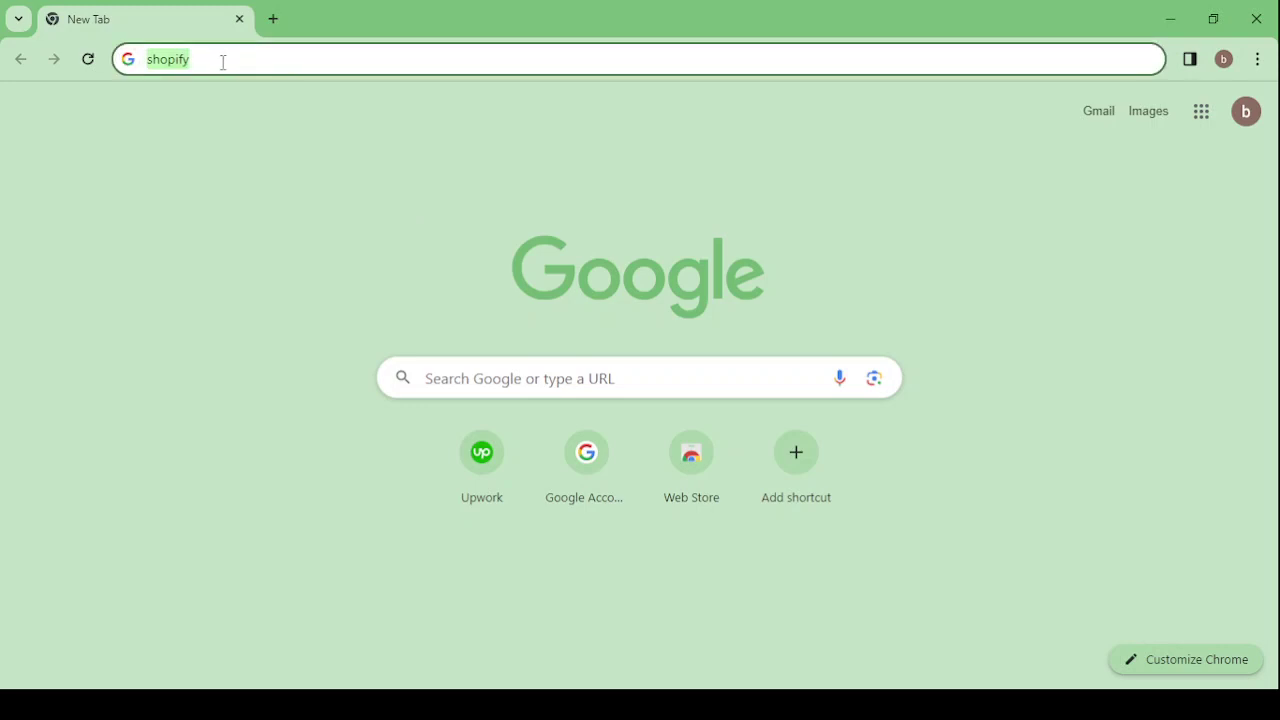
click(222, 62)
key(Return)
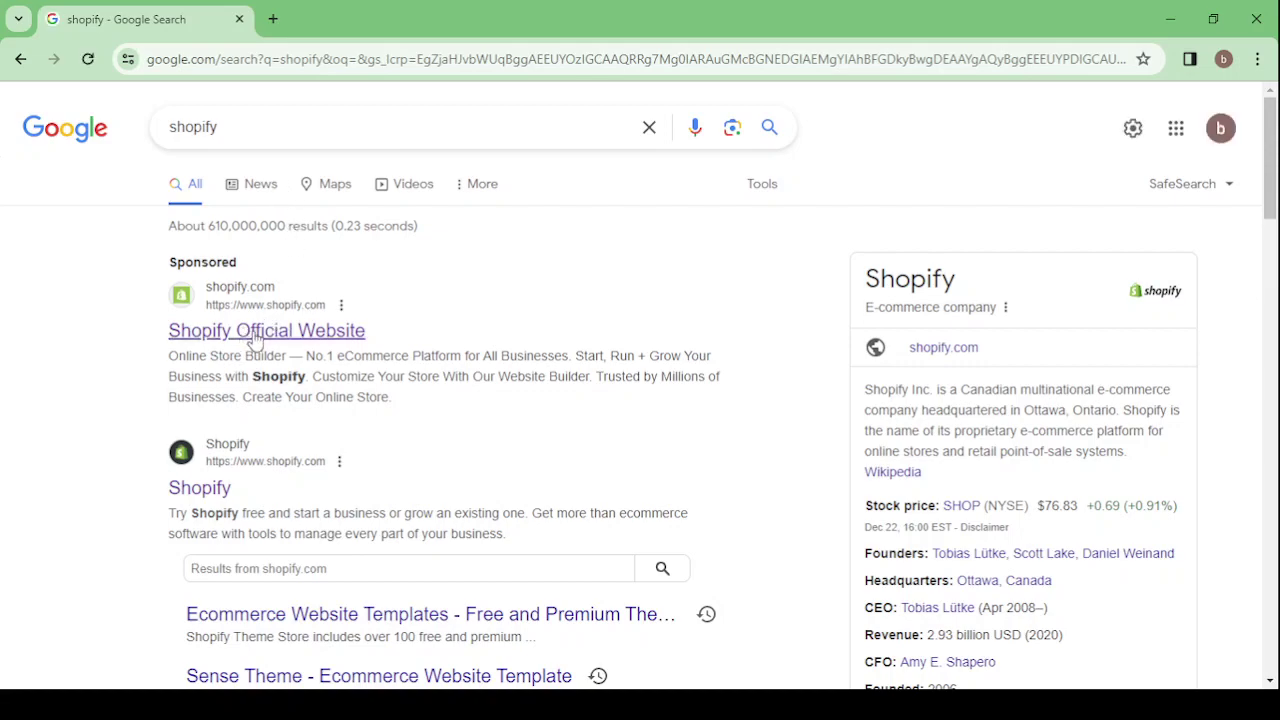
- Open the Shopify Official Website result and dismiss its free-trial banner
click(255, 341)
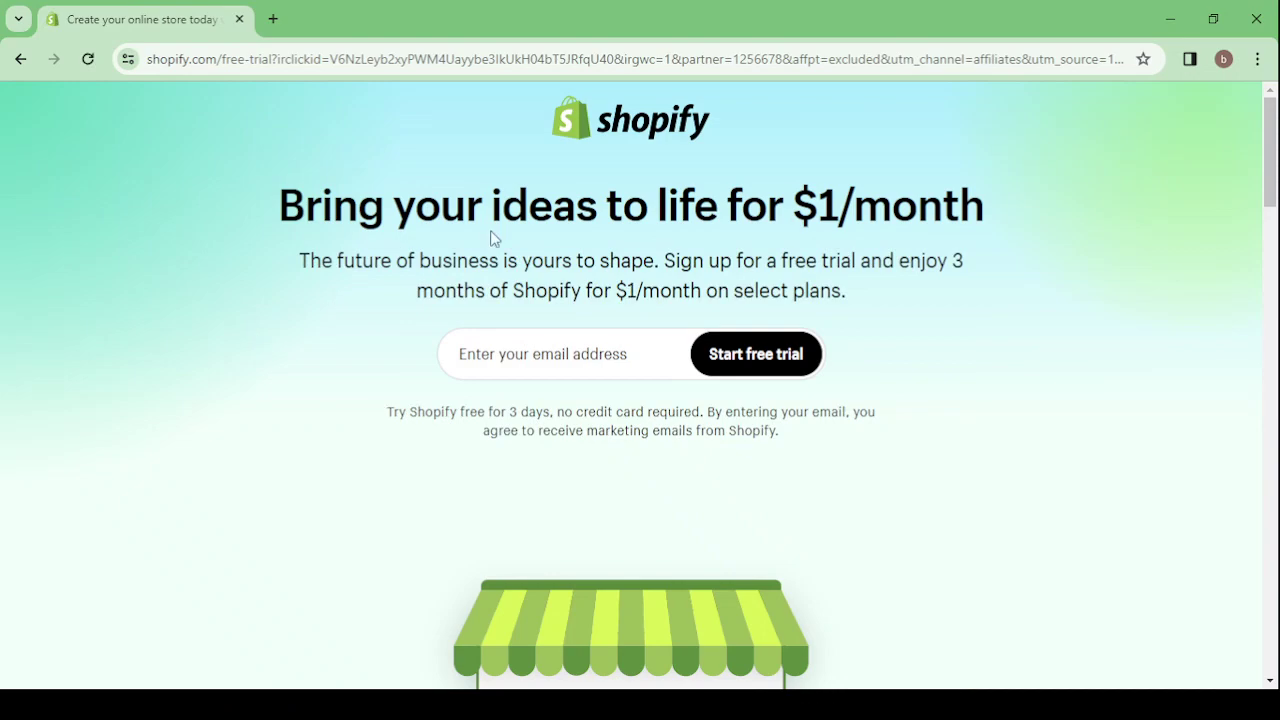
click(538, 372)
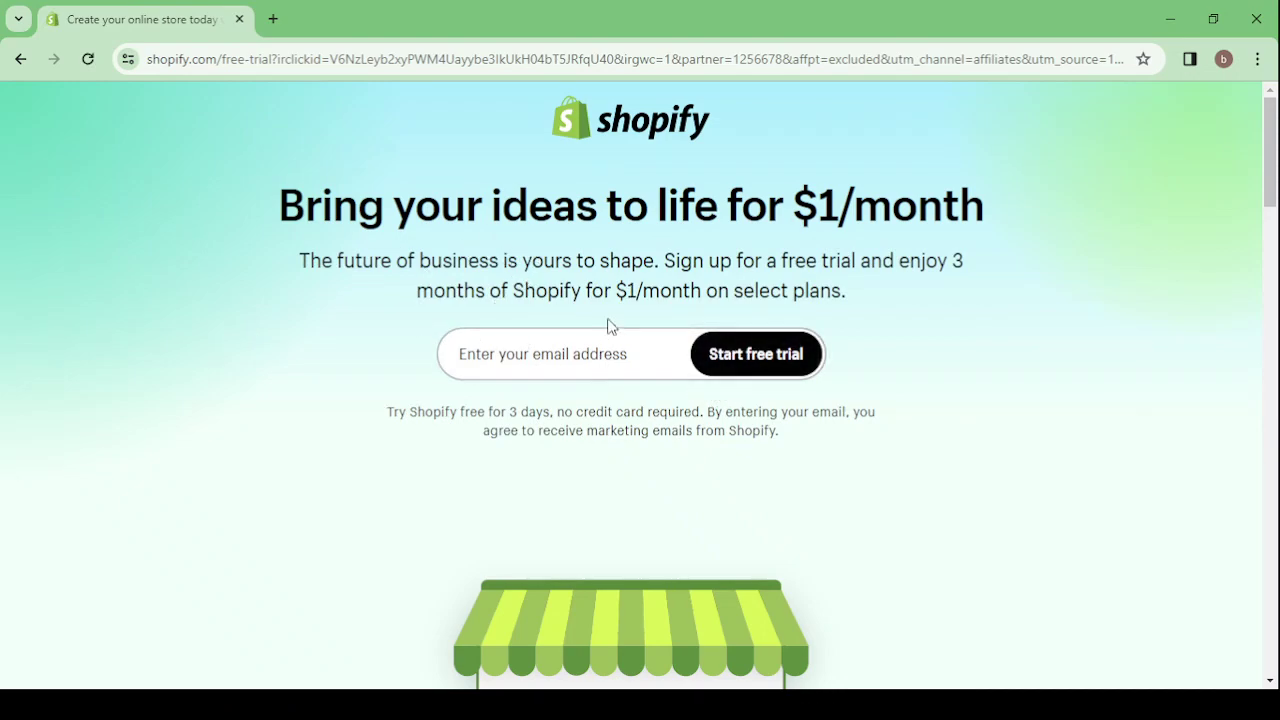
scroll(595, 380, down, 2)
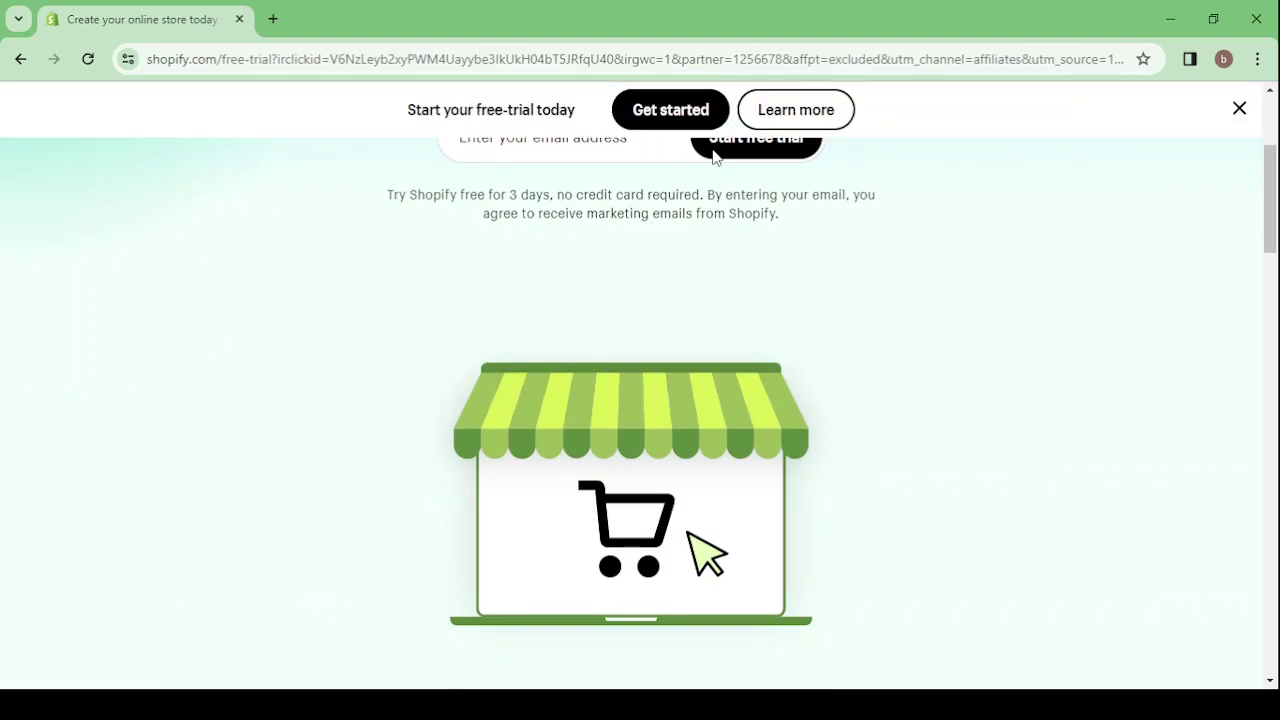
click(1237, 116)
- Enter your e-mail address in the free-trial sign-up field
scroll(769, 303, down, 12)
scroll(769, 303, down, 15)
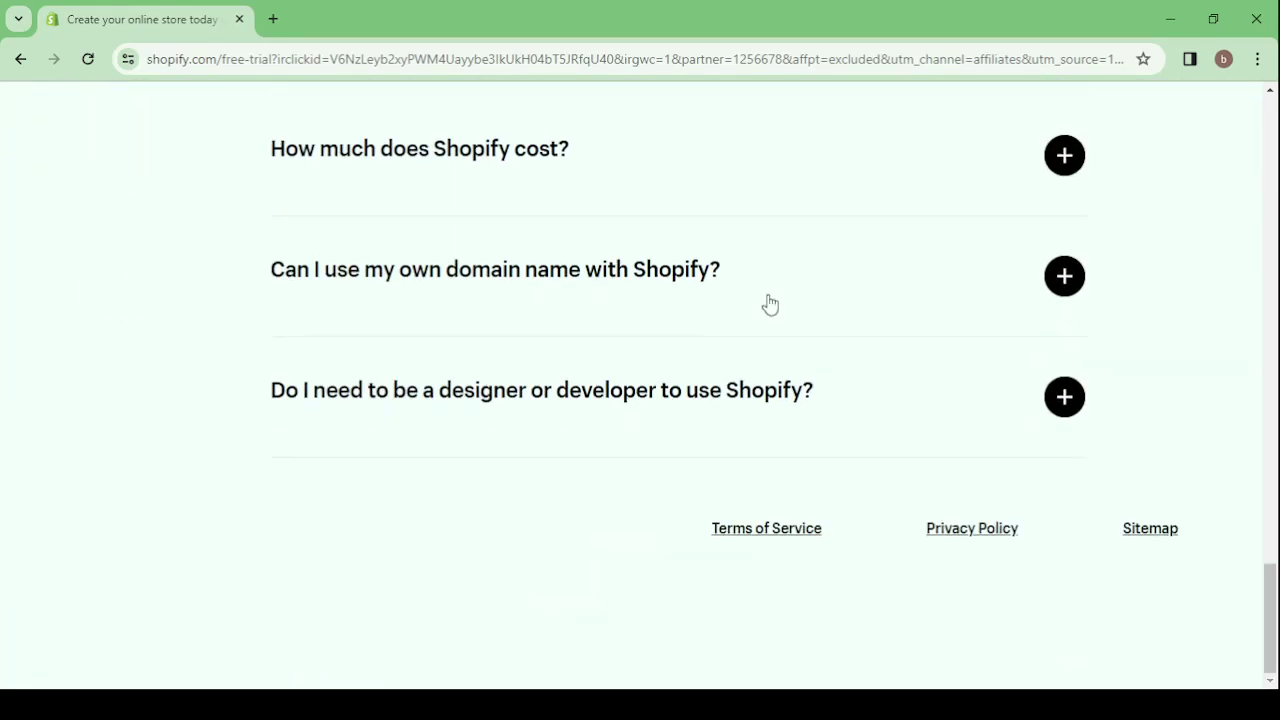
scroll(769, 303, up, 6)
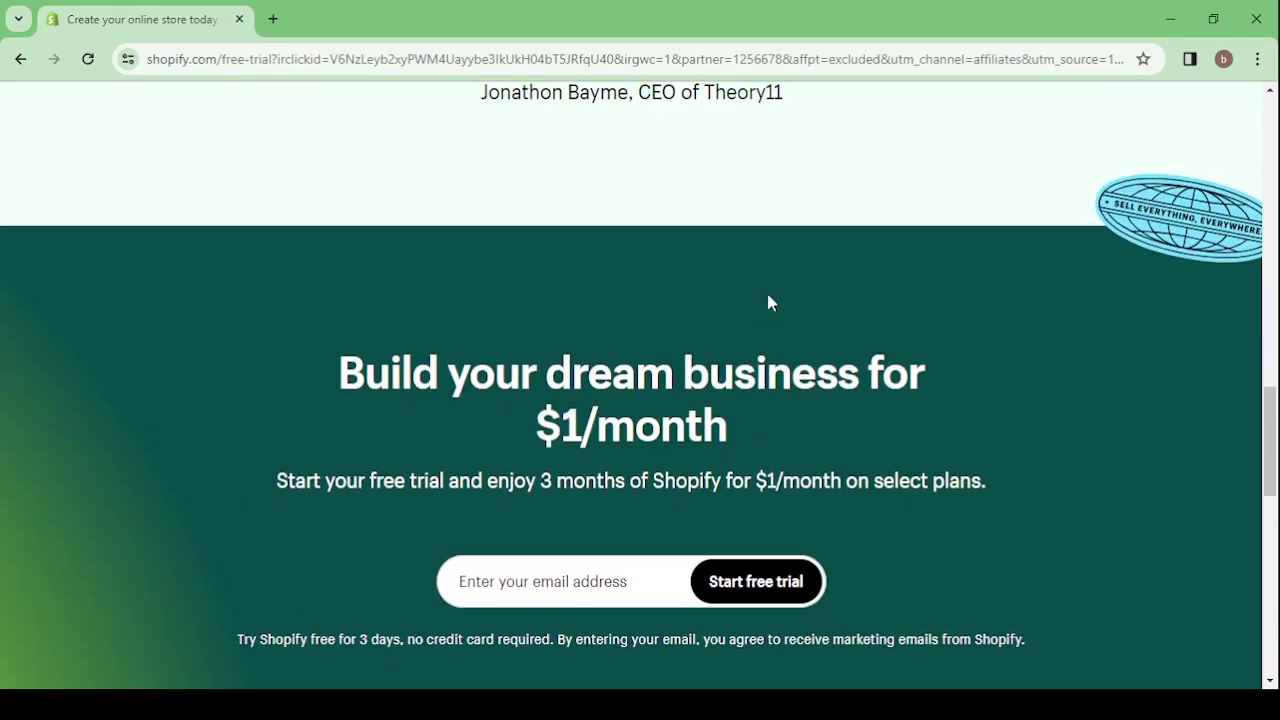
scroll(766, 300, up, 6)
scroll(558, 300, up, 8)
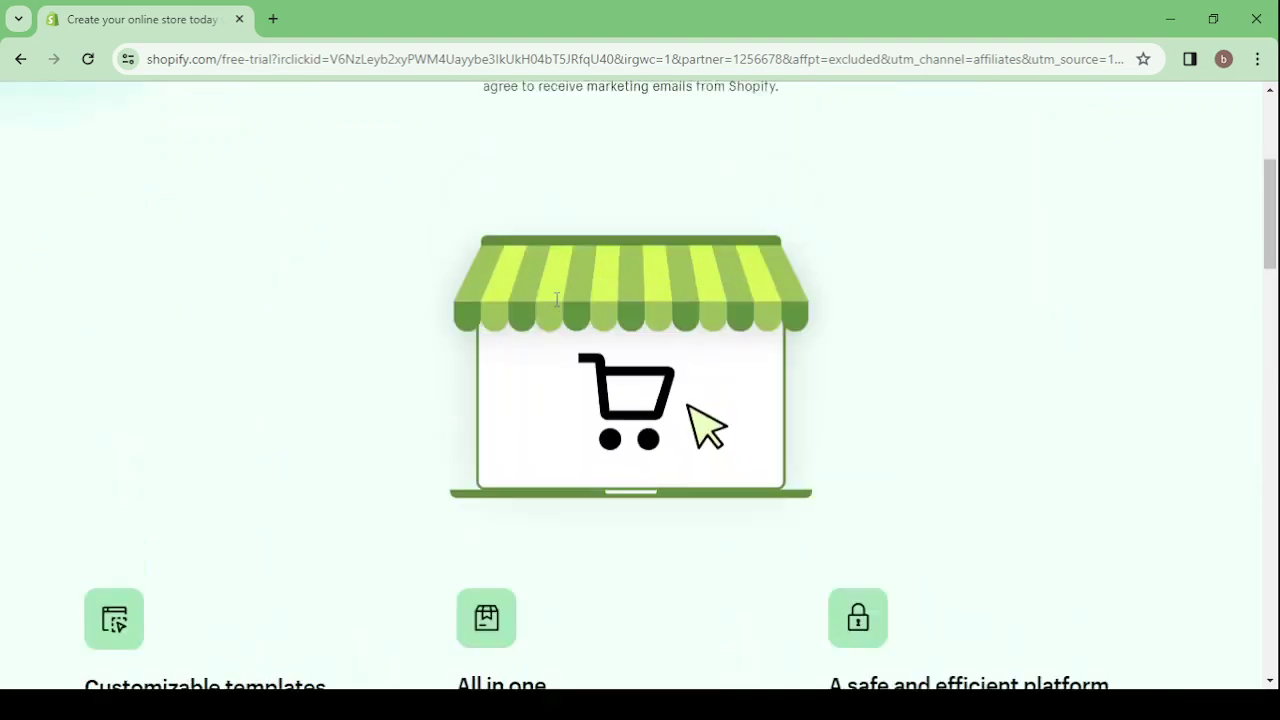
click(577, 360)
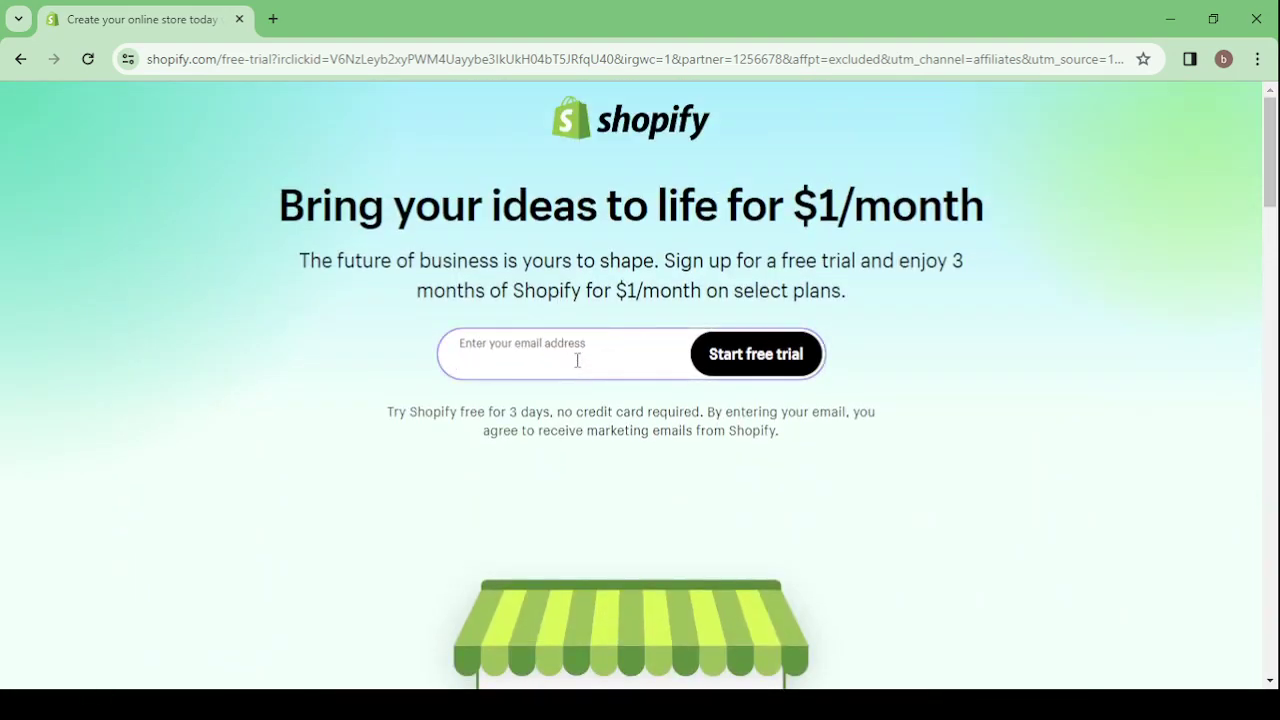
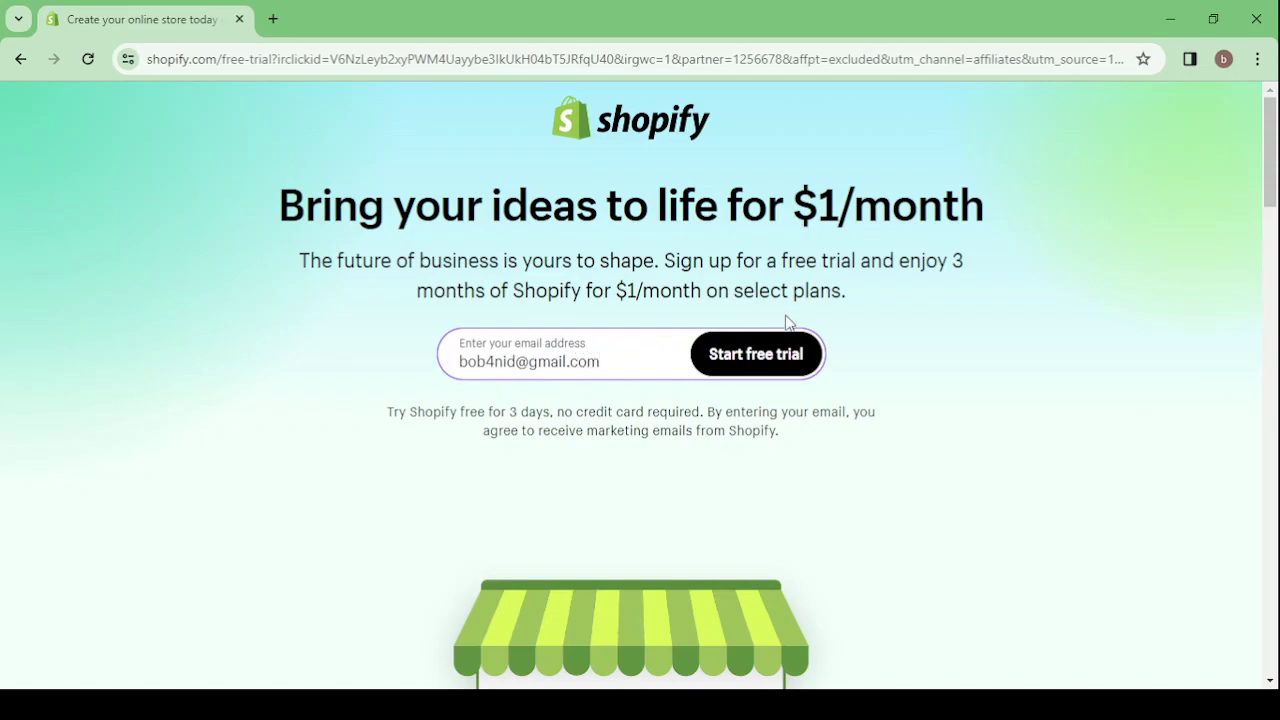
- Start the free trial and answer the business description question, reaching the Morocco location step
click(763, 364)
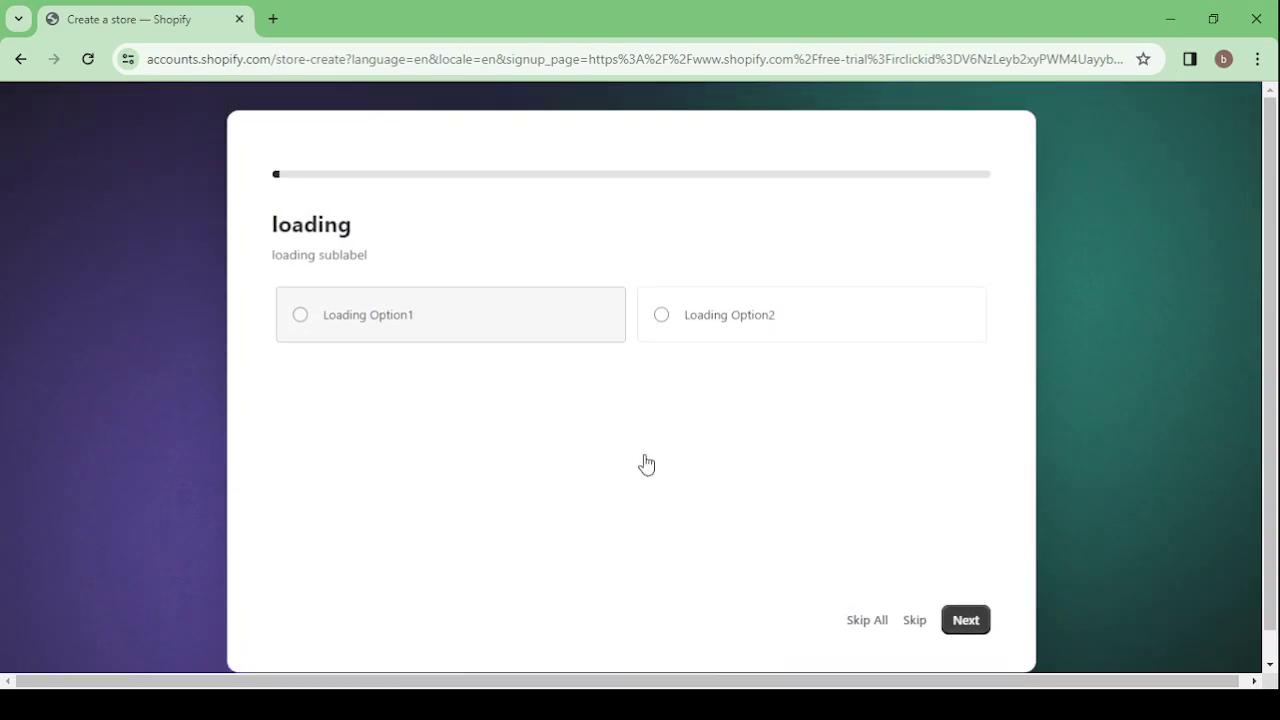
scroll(519, 423, down, 1)
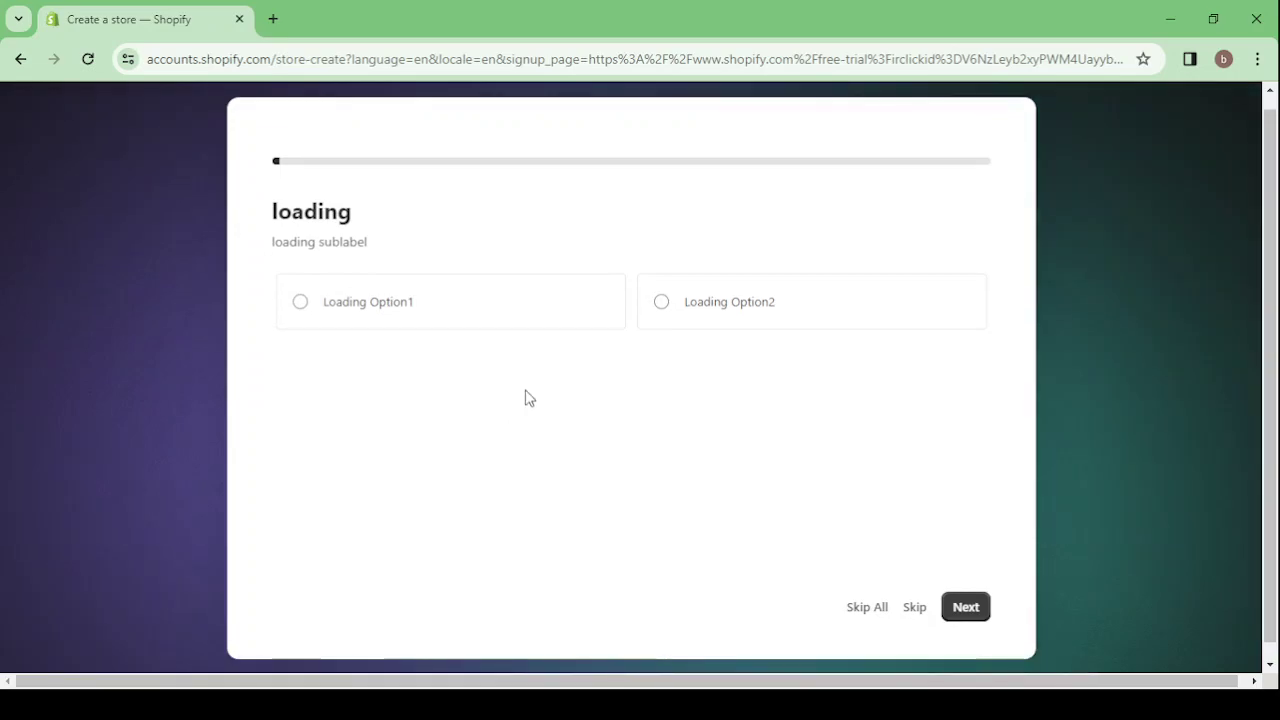
scroll(524, 370, down, 1)
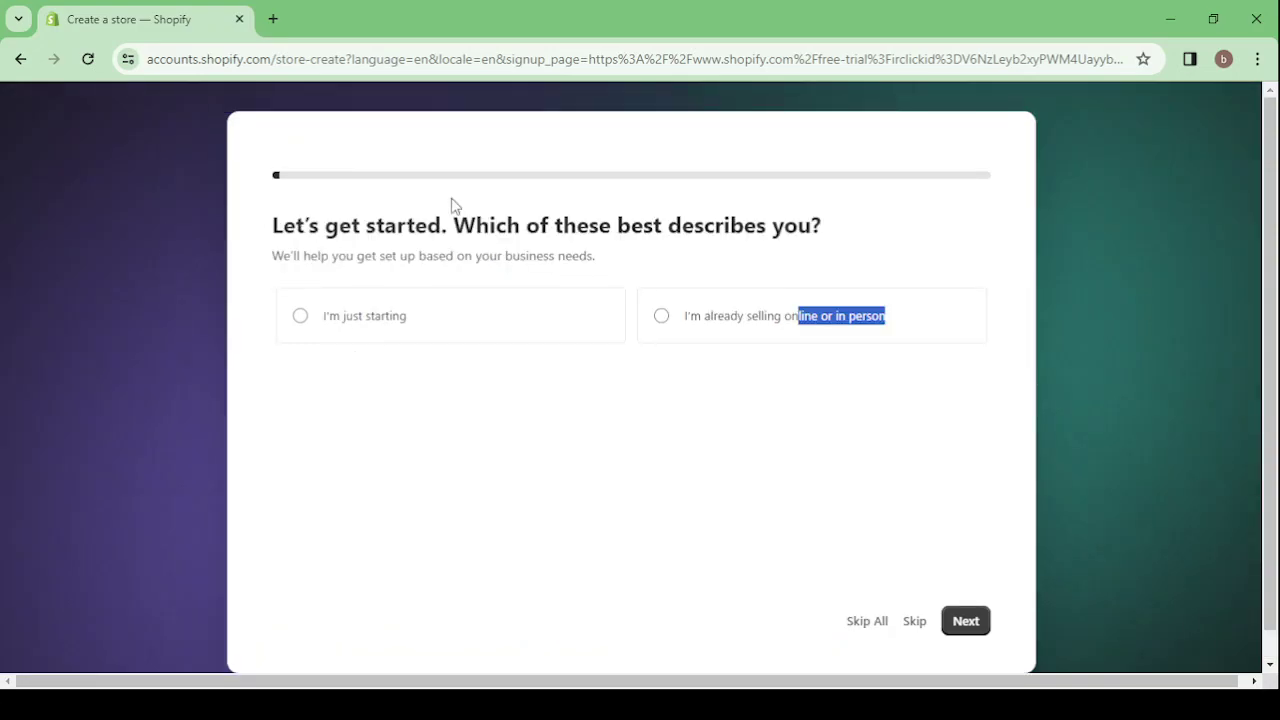
click(455, 206)
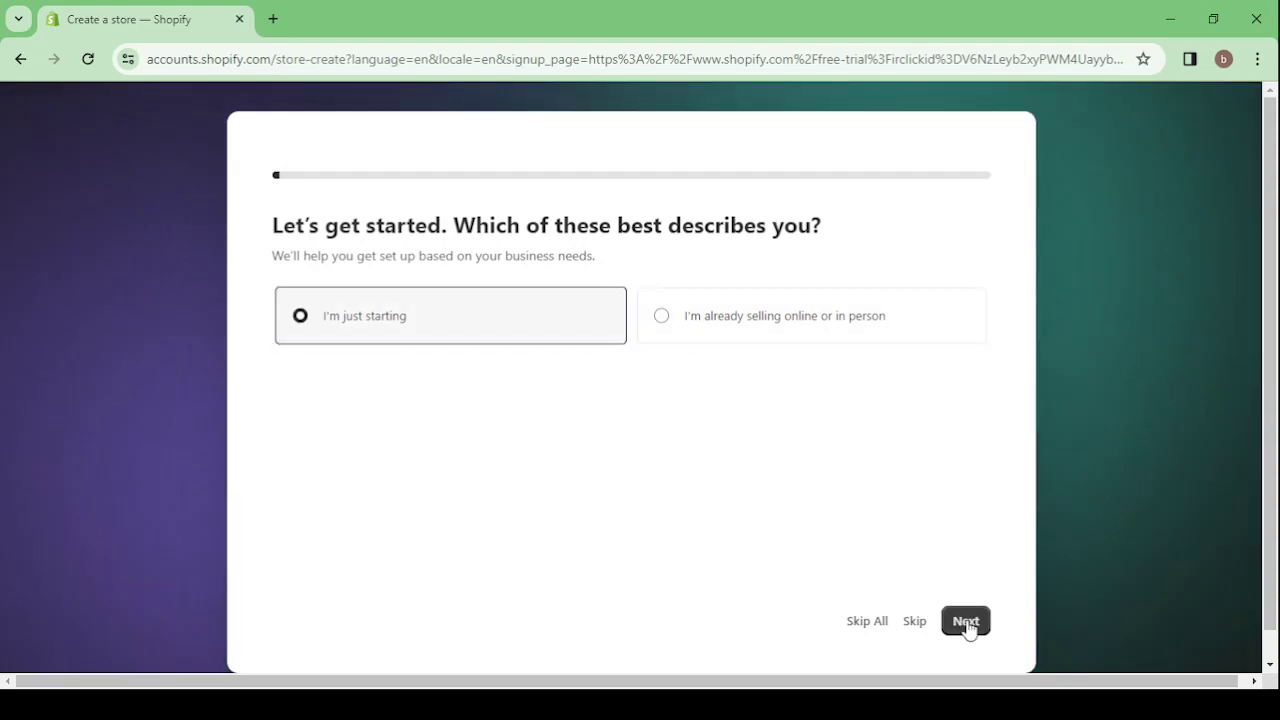
click(965, 621)
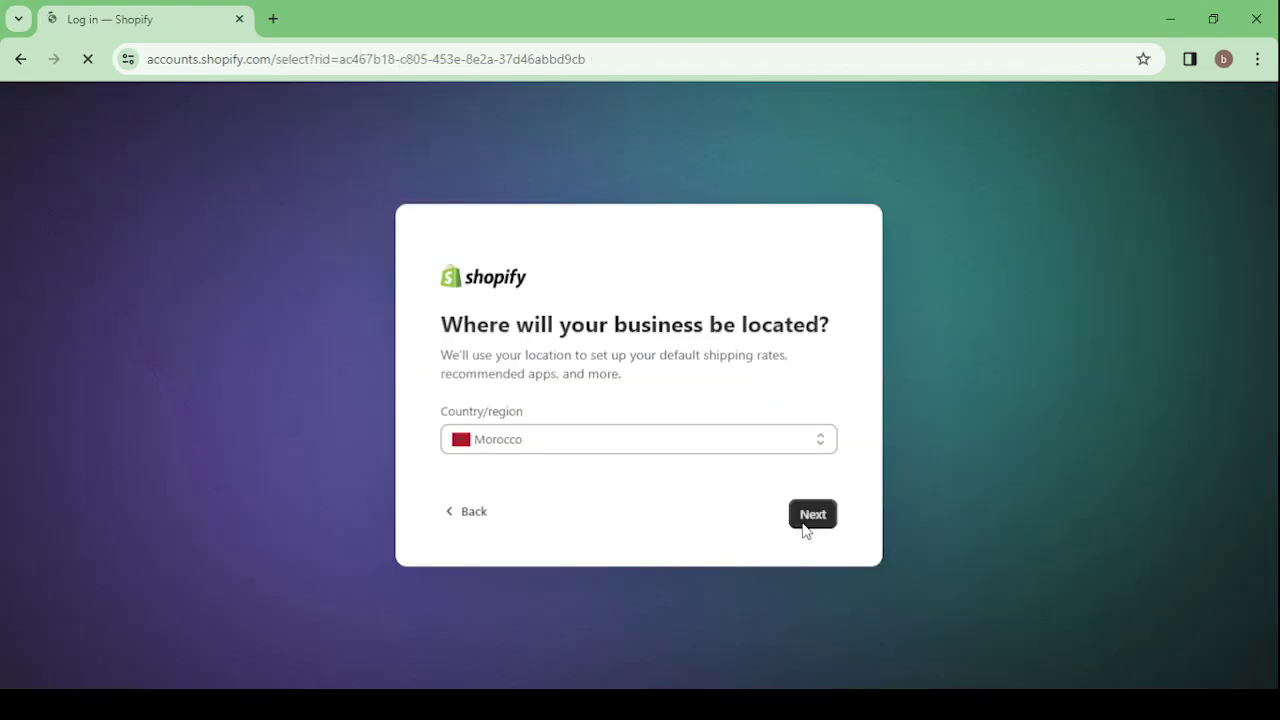
- Confirm Morocco as the business location and let the My Store admin Home load
click(810, 515)
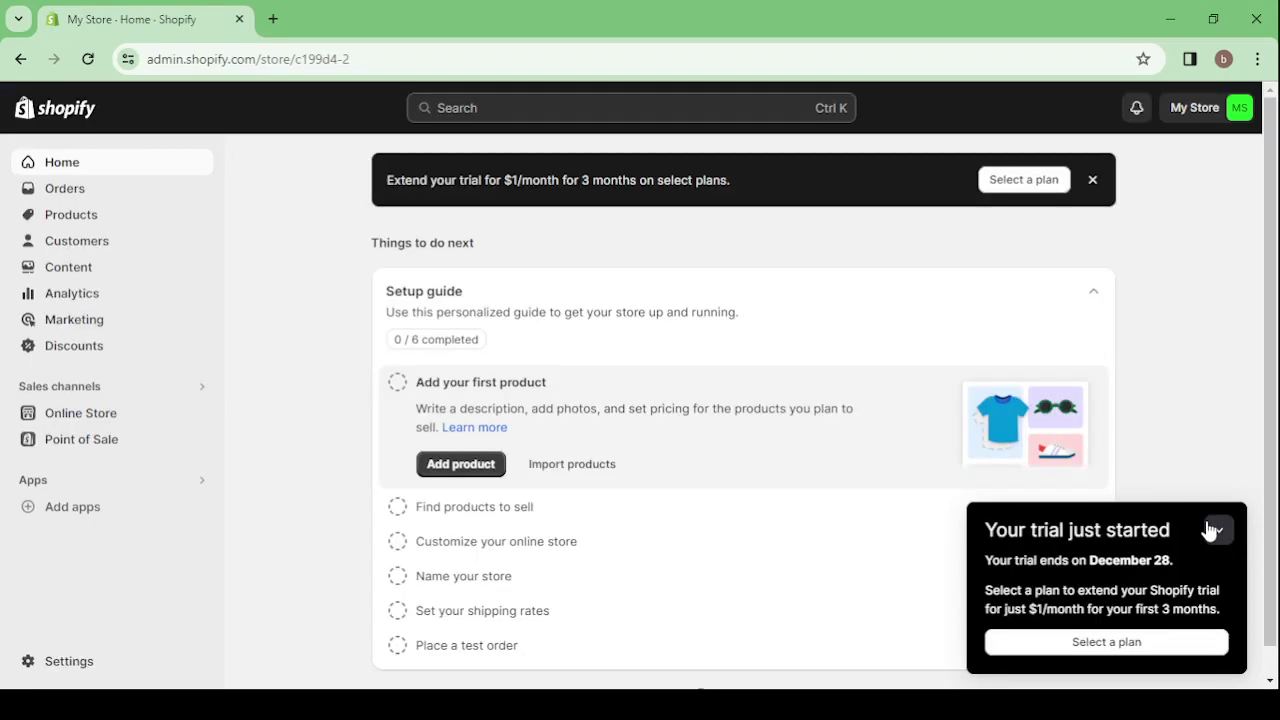
- Collapse the 'Your trial just started' notice and go to Online Store themes
click(1214, 530)
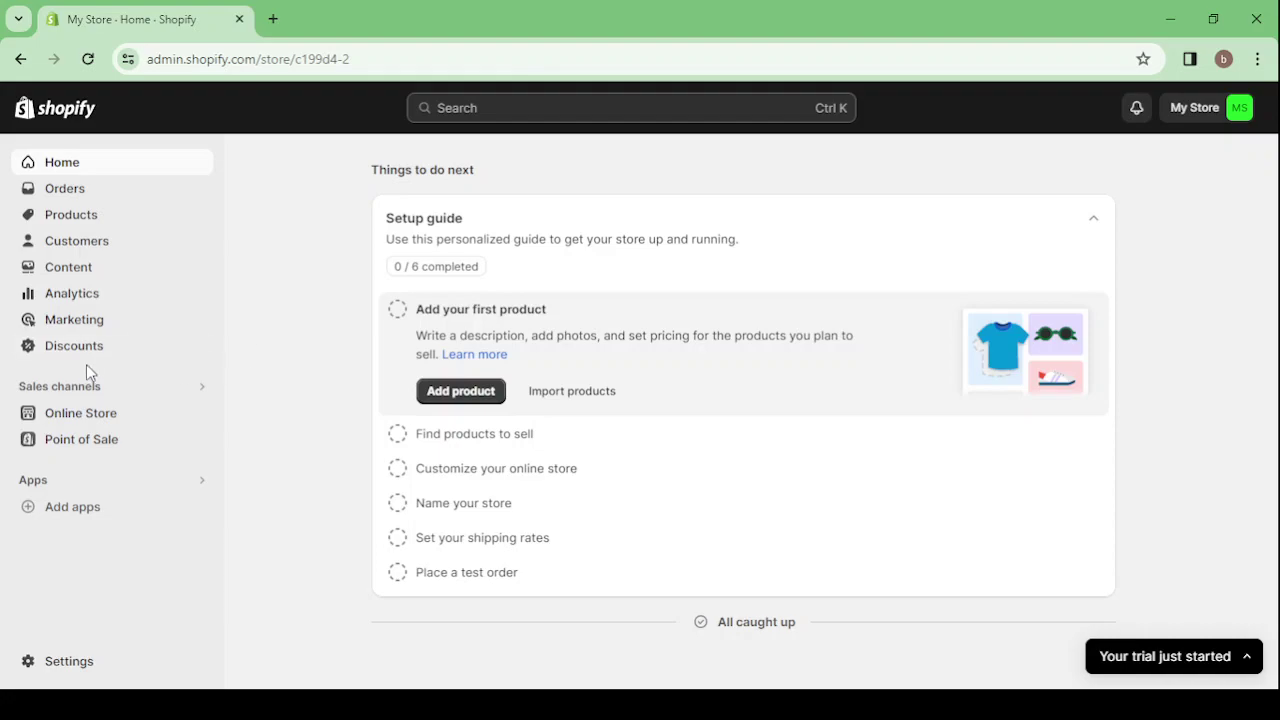
click(132, 424)
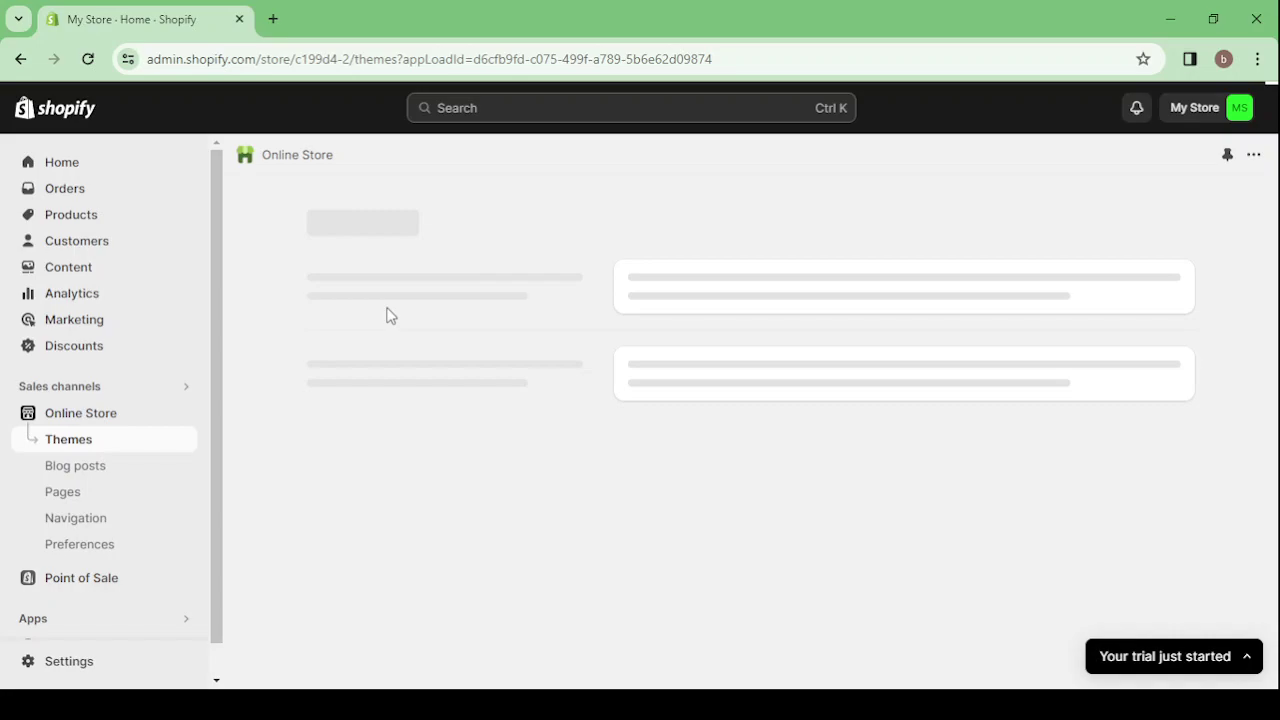
- Reload the stalled Themes page until Dawn 12.0.0 appears as the current theme
click(89, 60)
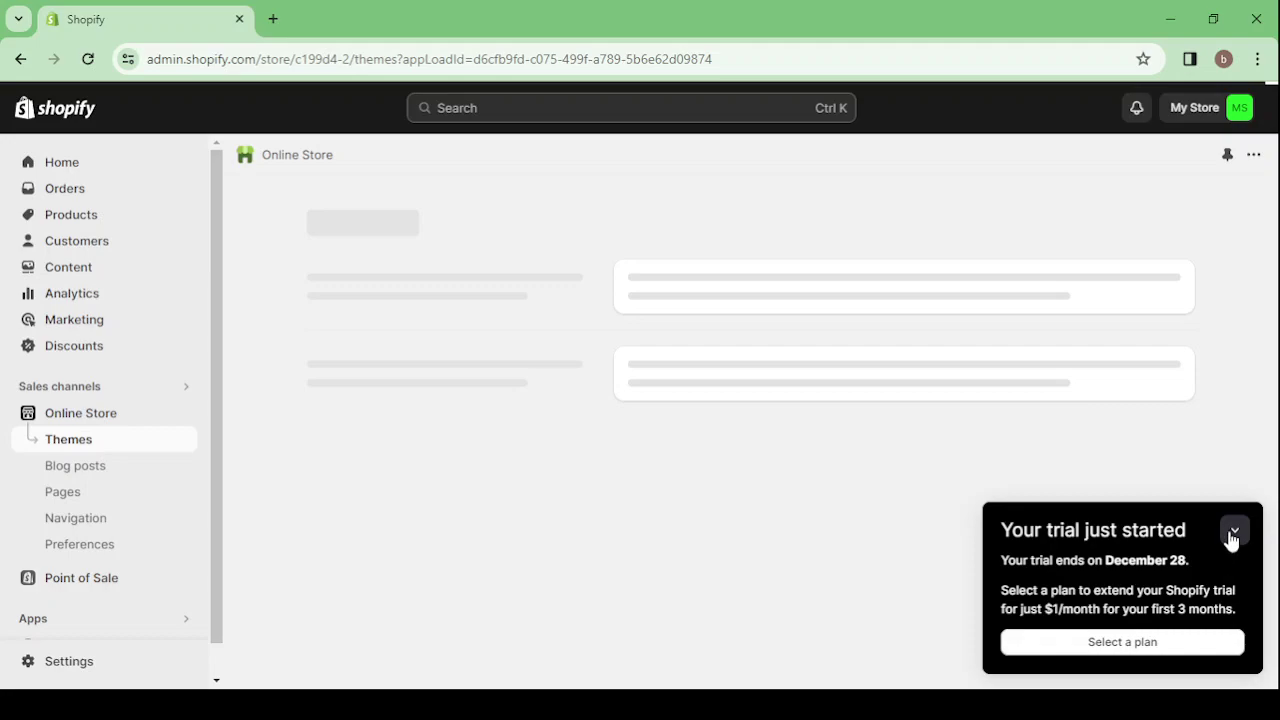
click(1234, 532)
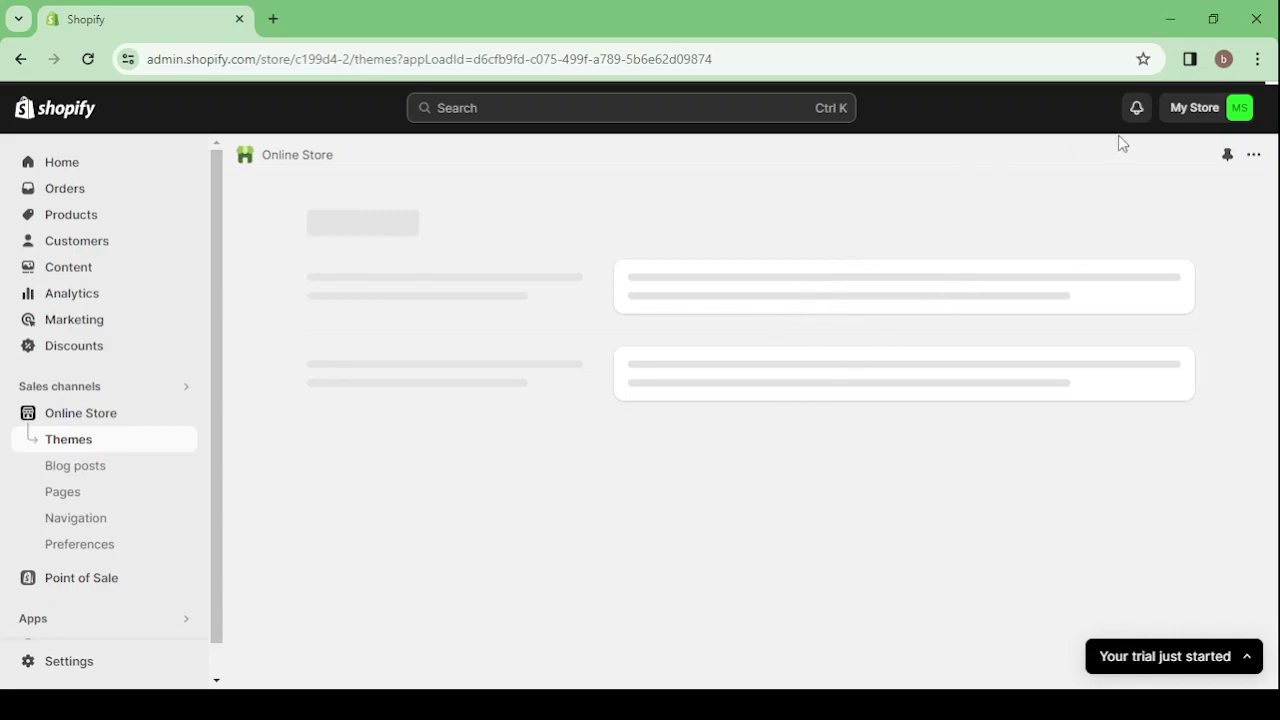
click(1193, 110)
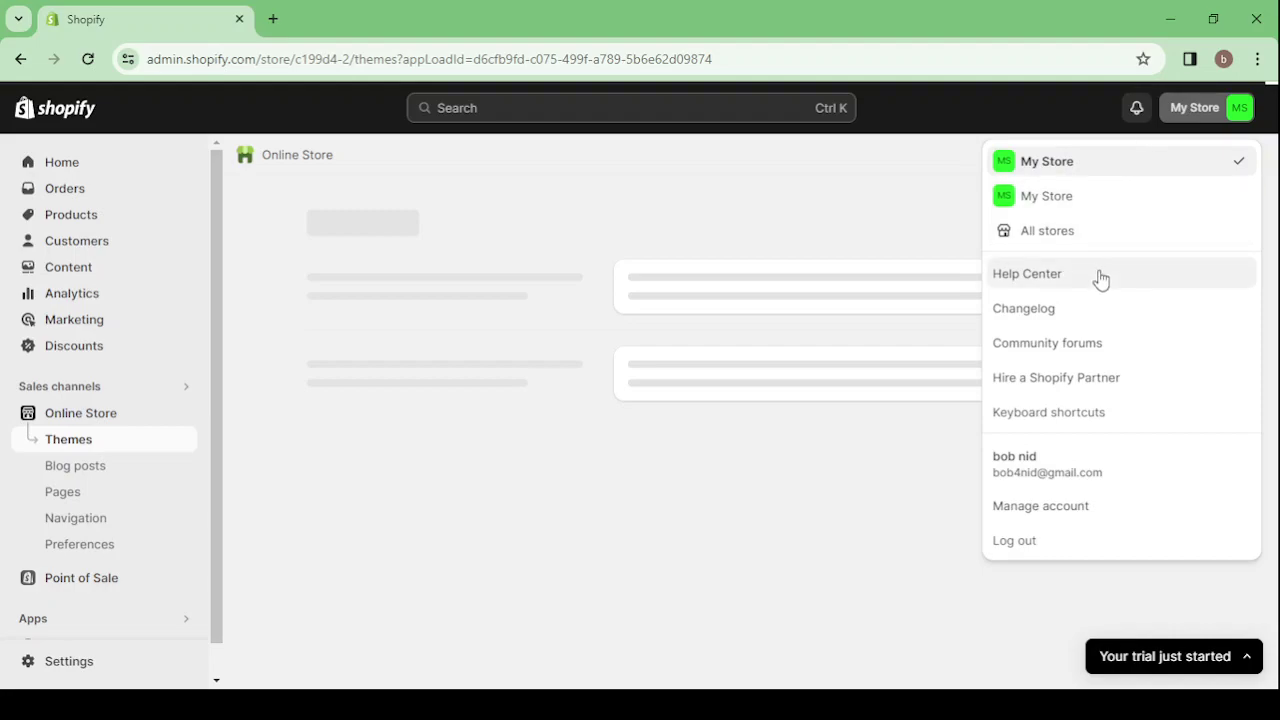
click(1197, 108)
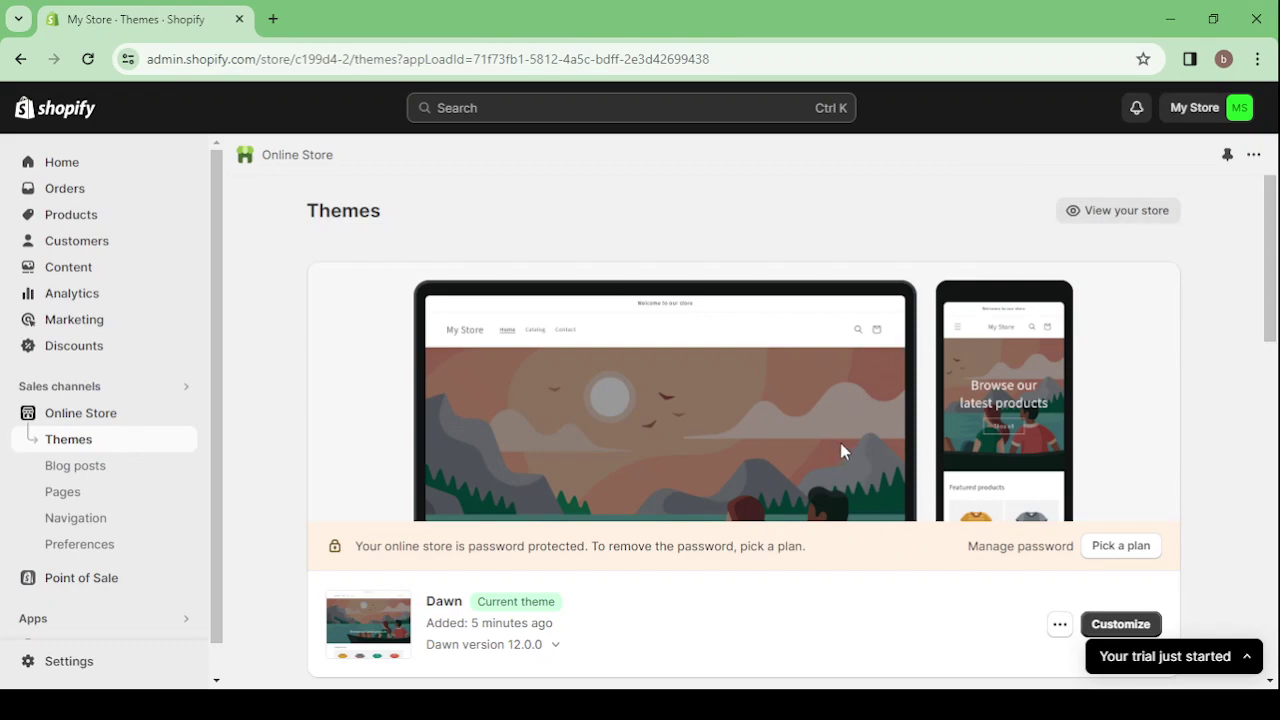
click(1114, 219)
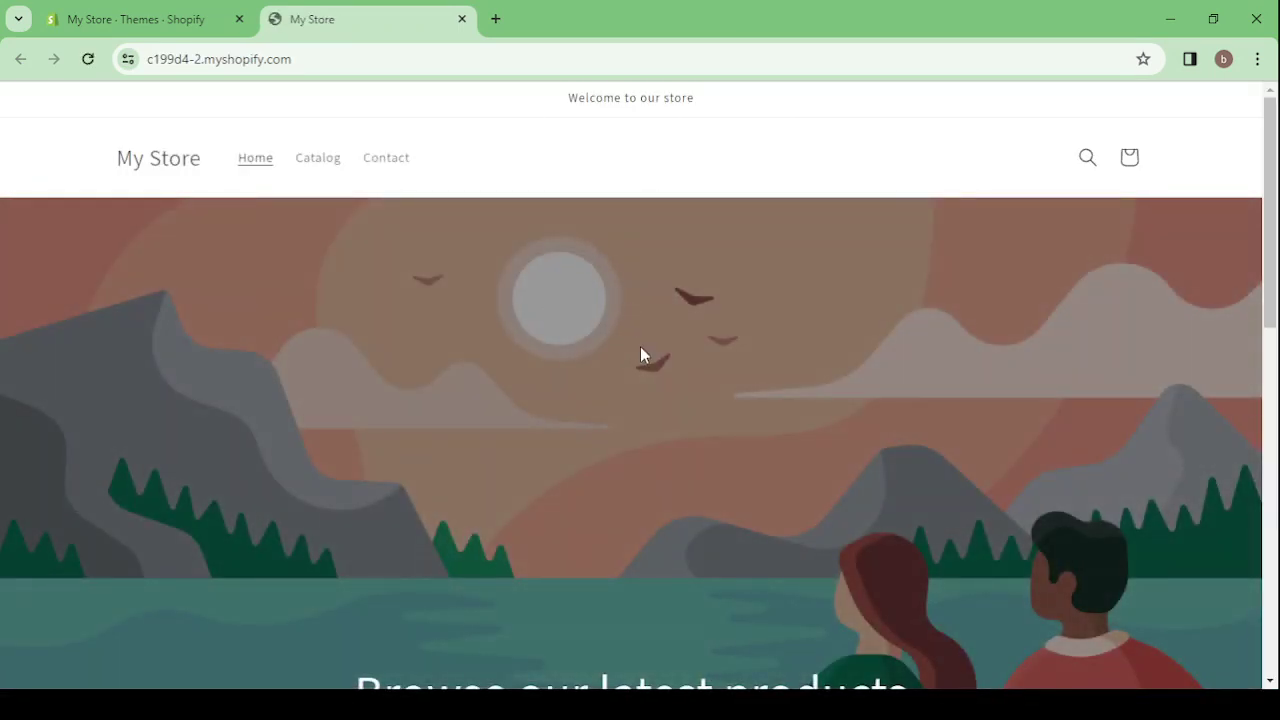
scroll(640, 346, down, 3)
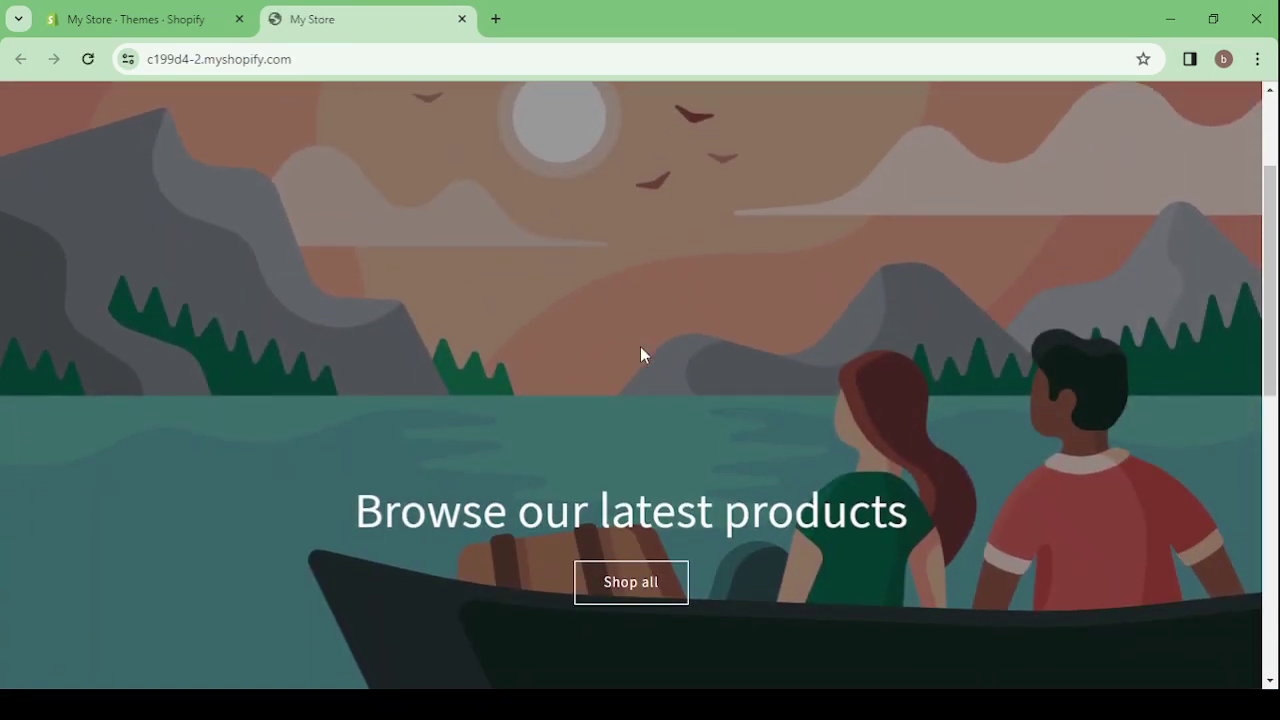
scroll(642, 354, down, 10)
scroll(640, 350, down, 1)
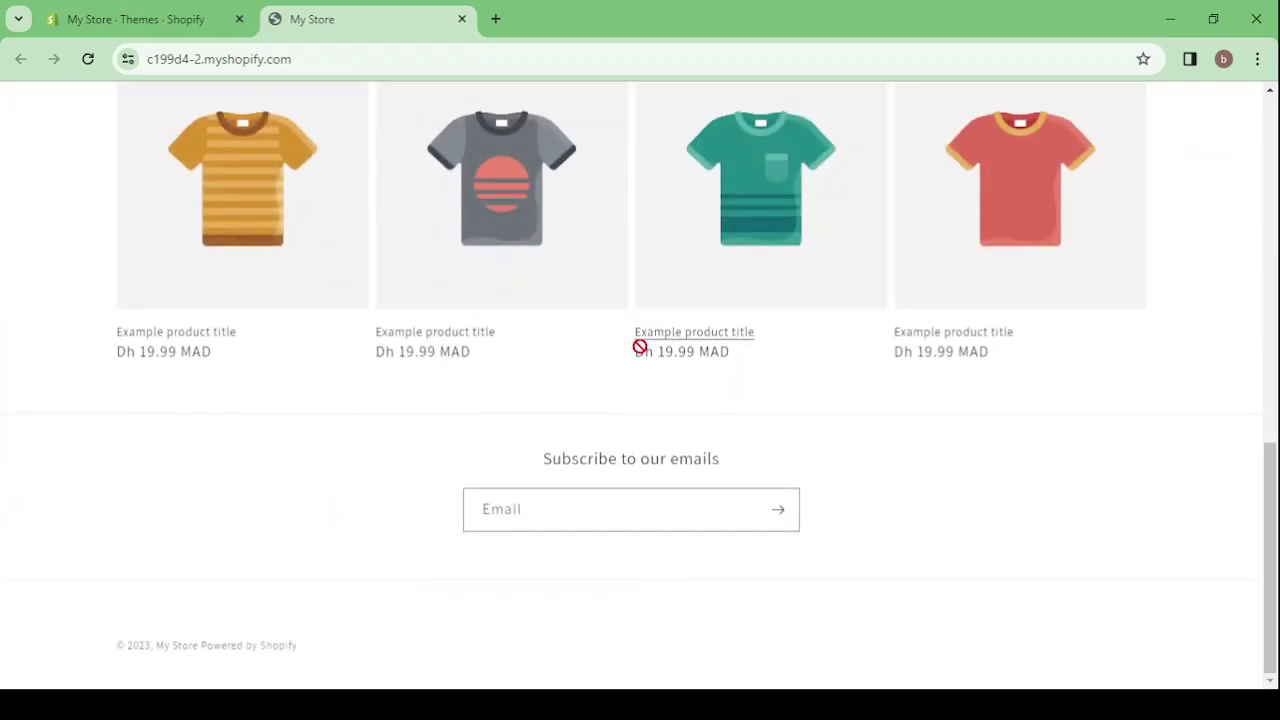
scroll(634, 389, up, 15)
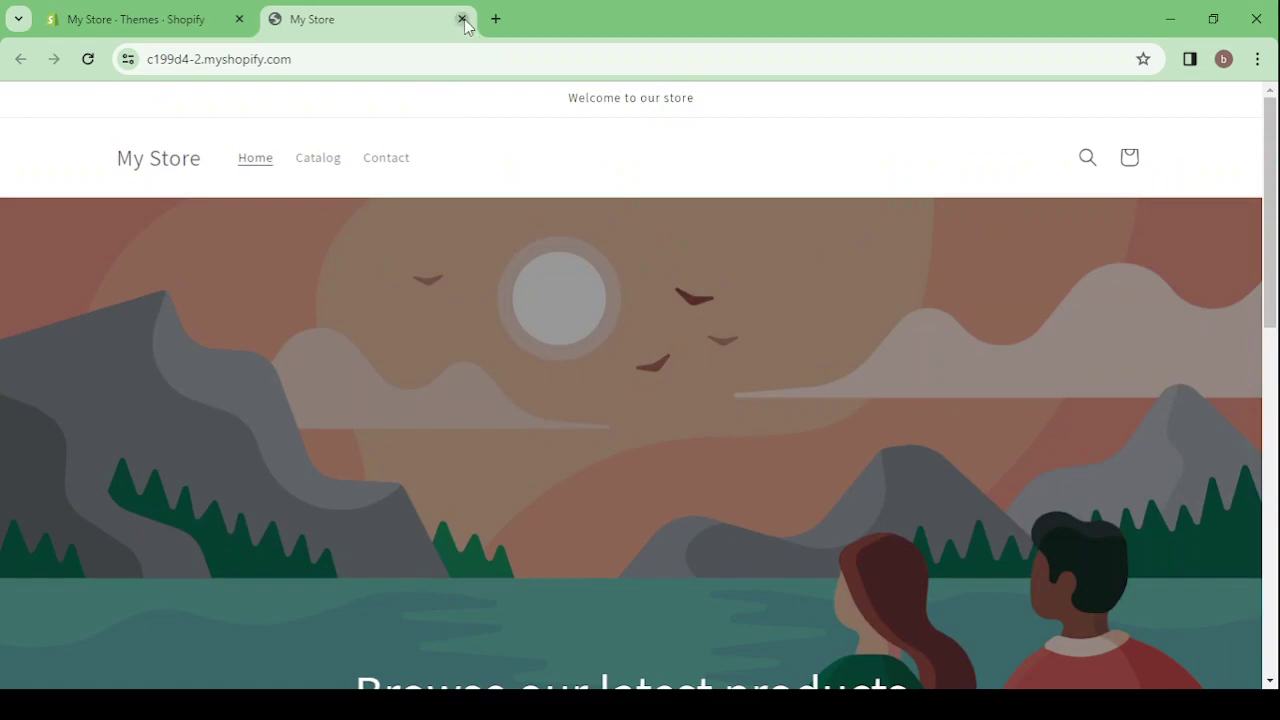
click(463, 19)
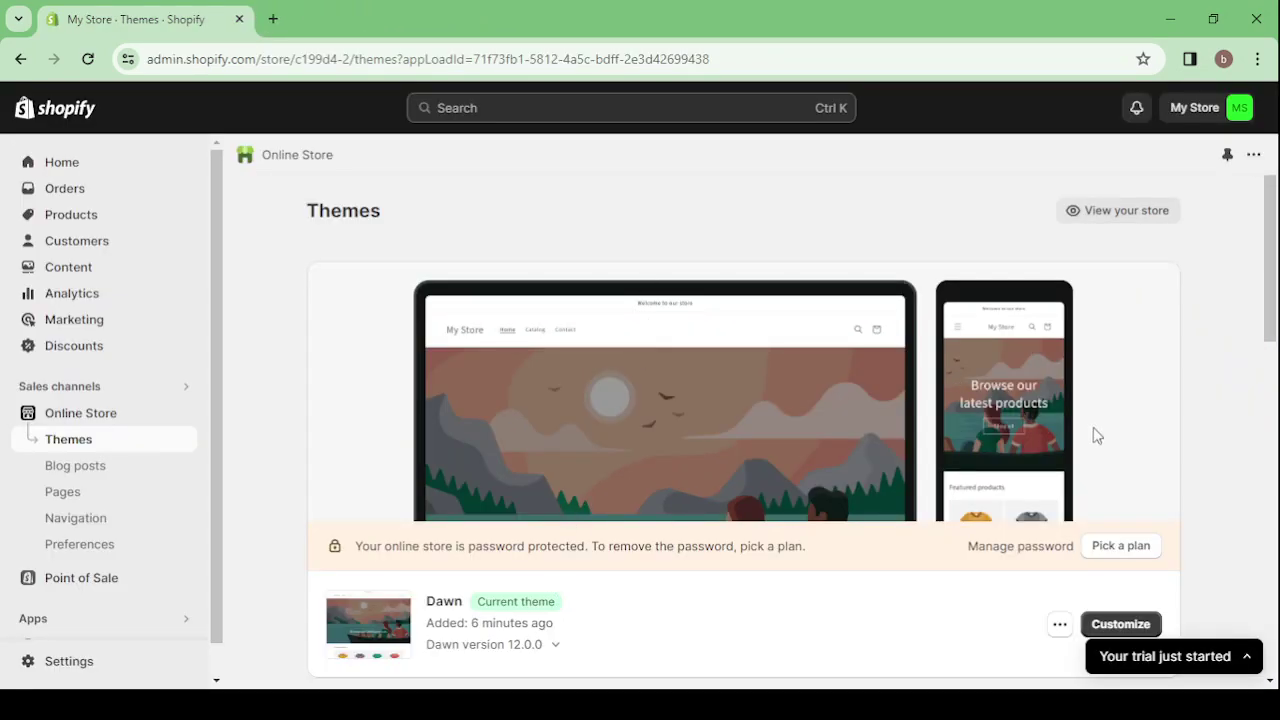
- Scroll to Popular free themes: Spotlight, Refresh, Craft and Sense
scroll(1094, 434, down, 2)
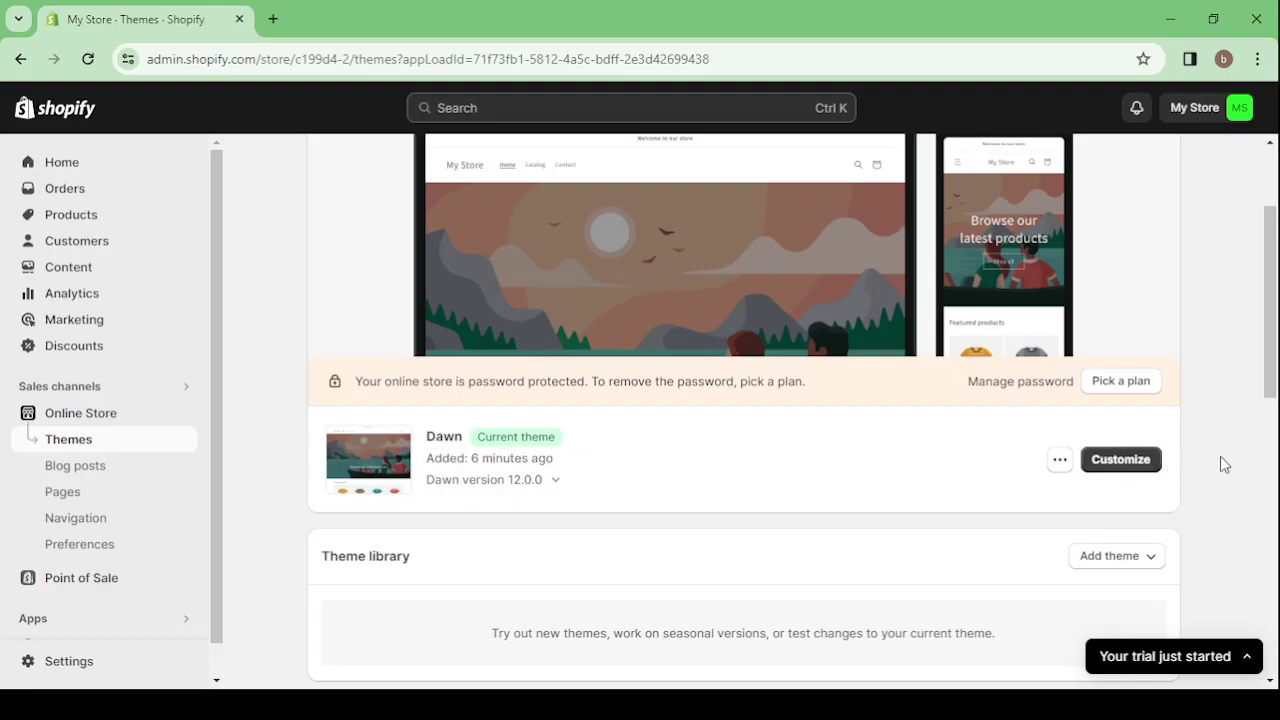
scroll(1222, 445, down, 1)
scroll(1228, 432, down, 2)
scroll(1228, 432, up, 2)
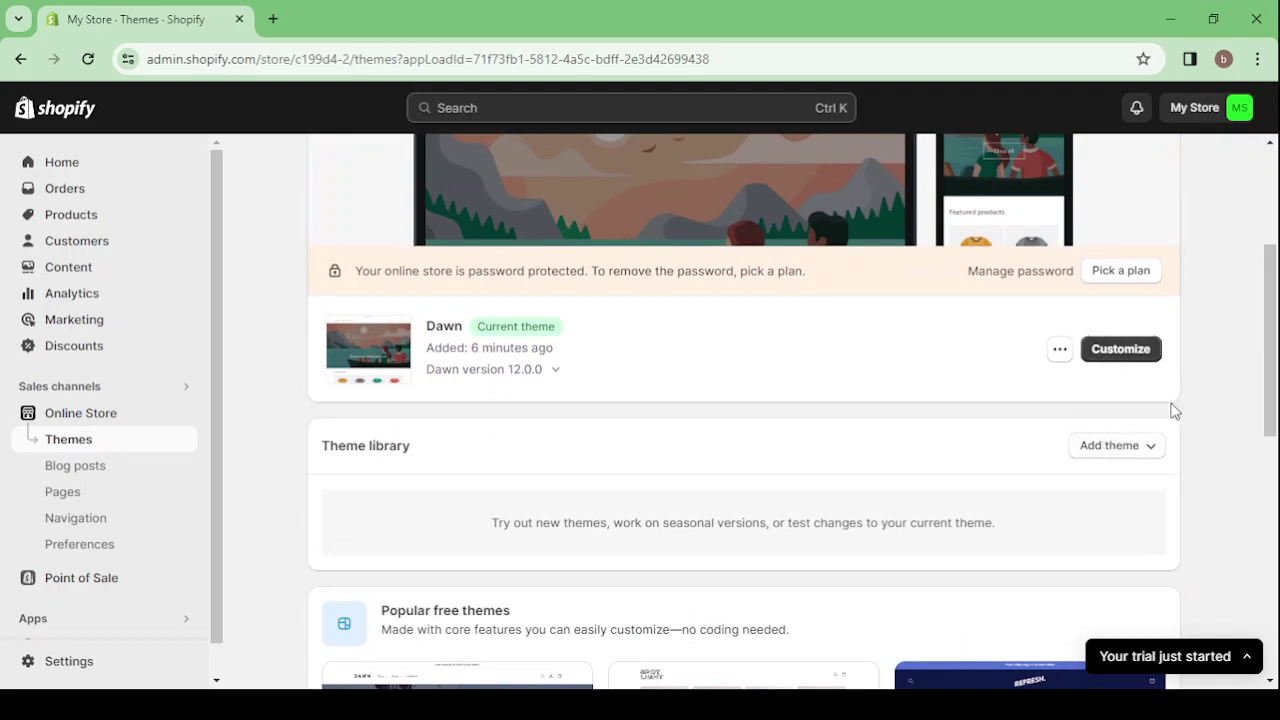
scroll(1172, 409, down, 3)
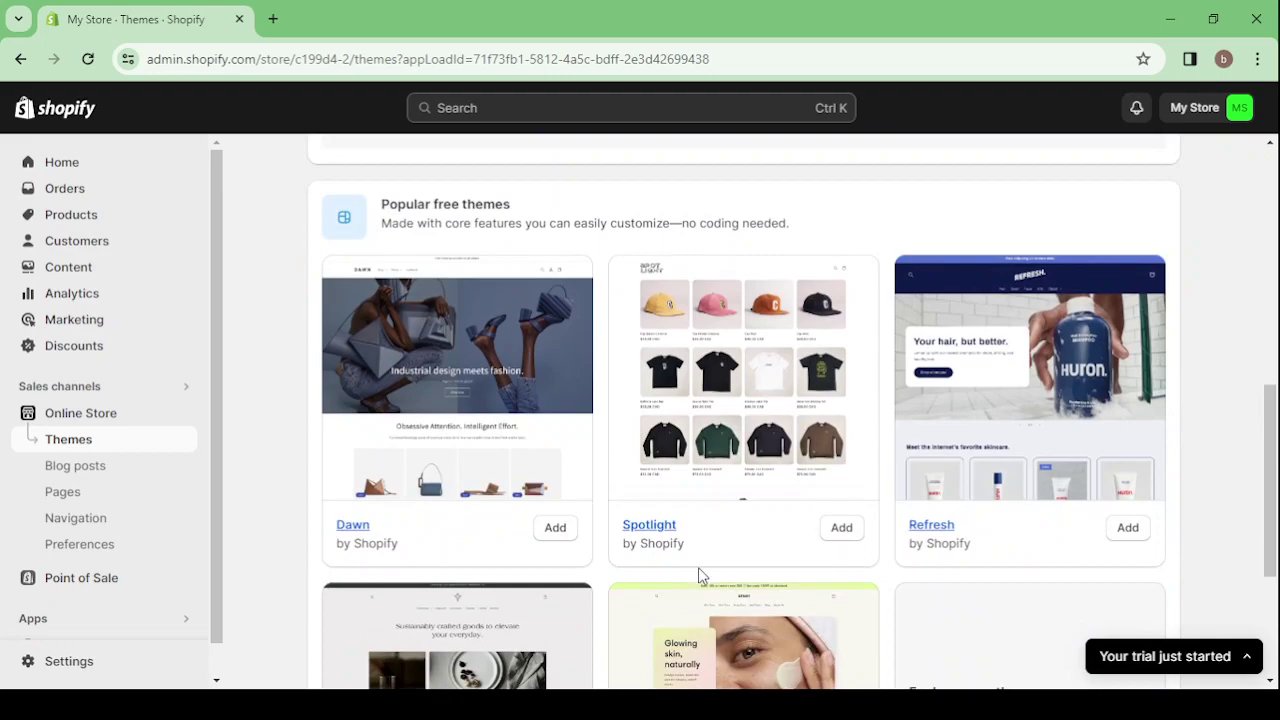
scroll(820, 209, down, 3)
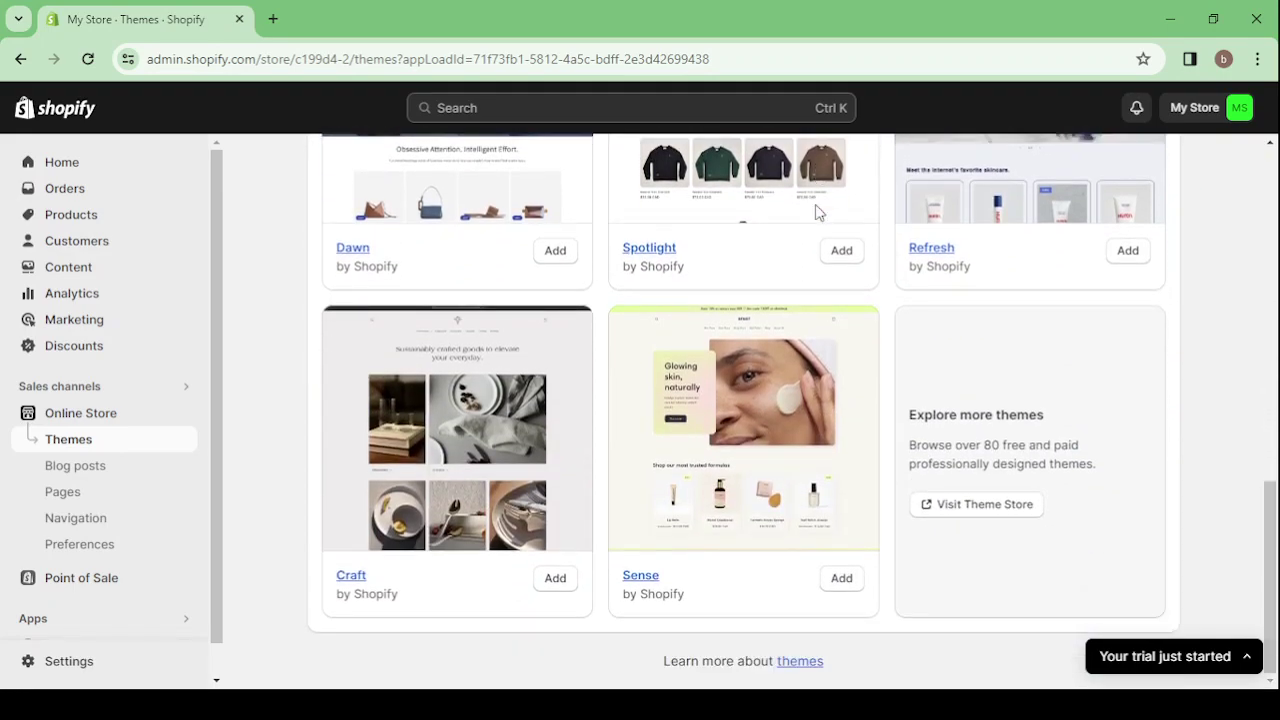
- Visit the Theme Store's Browse all themes page listing 173 themes
click(980, 507)
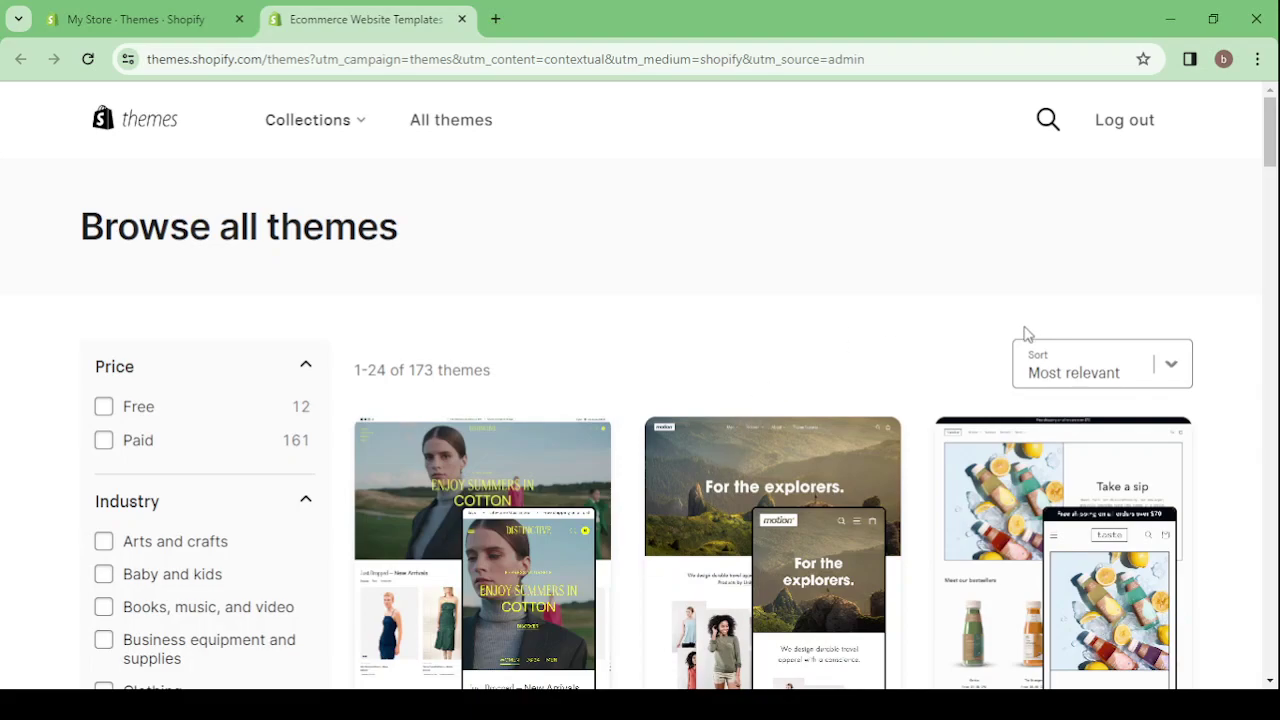
scroll(1066, 335, down, 1)
scroll(917, 311, up, 1)
scroll(740, 357, down, 1)
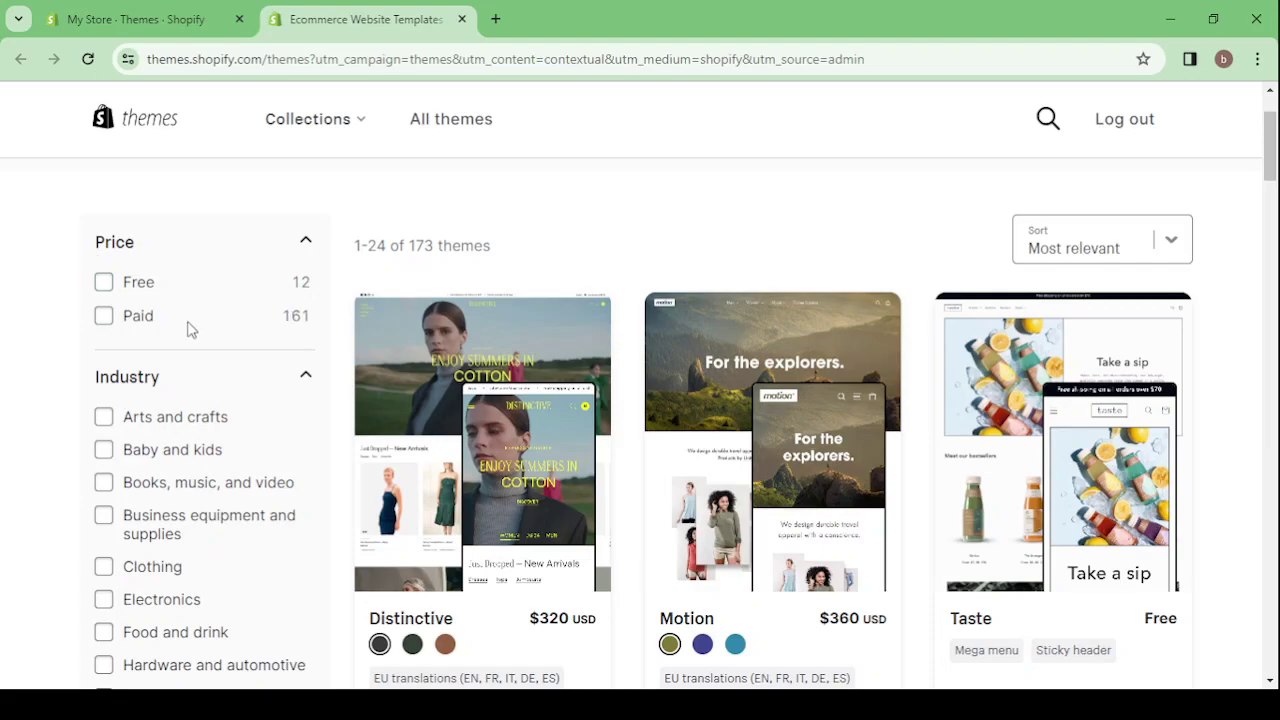
- Filter themes by Free price and browse Ride, Refresh, Sense, Dawn, Origin and others
click(105, 283)
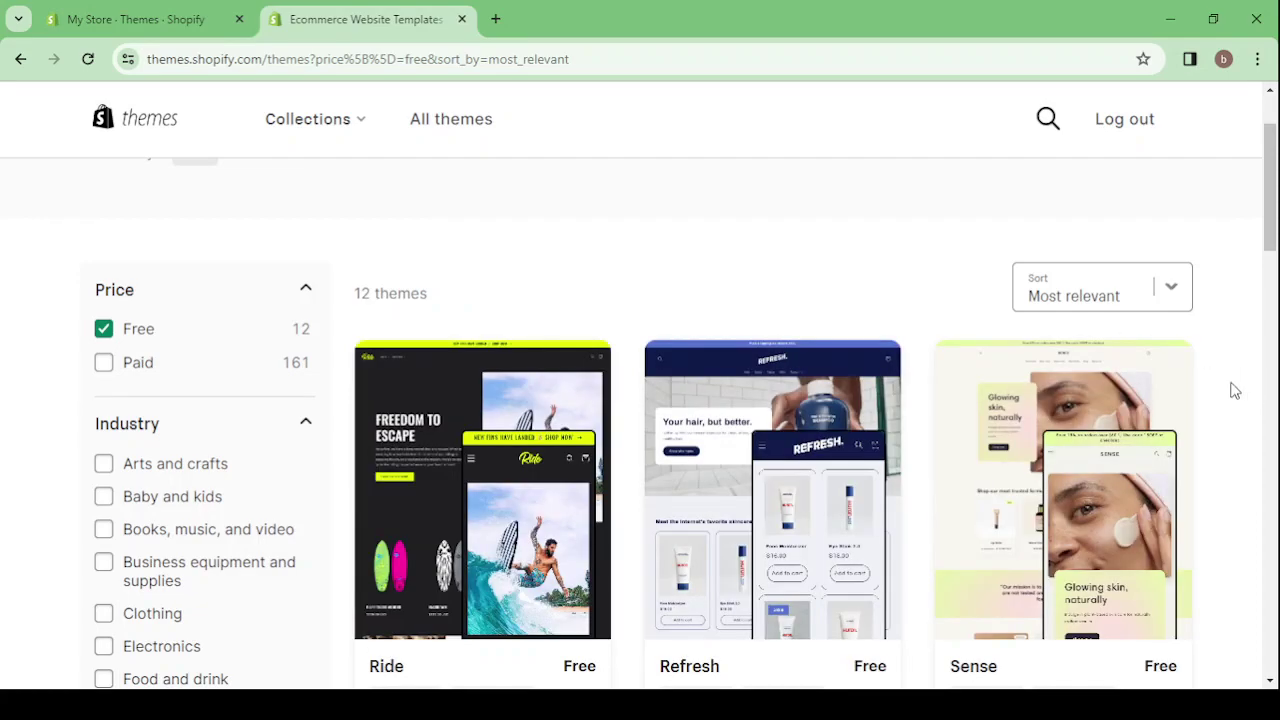
scroll(1235, 390, down, 4)
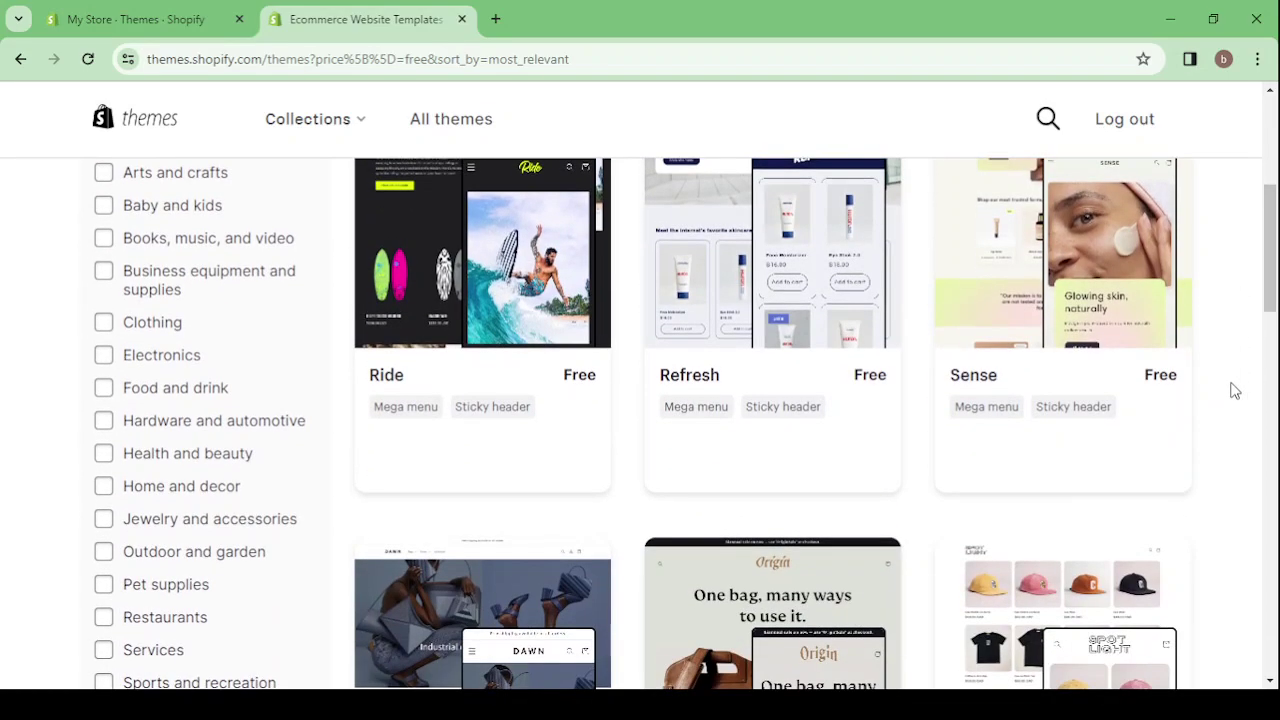
scroll(1235, 390, up, 2)
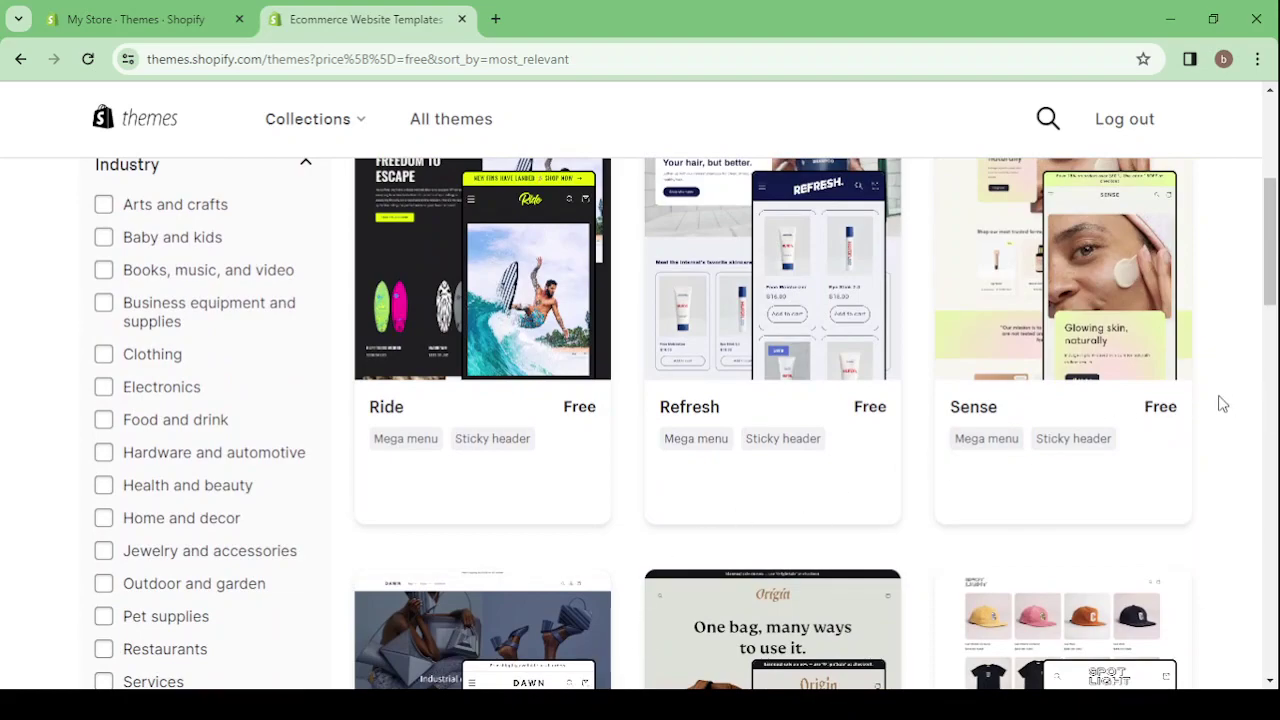
scroll(1222, 404, down, 6)
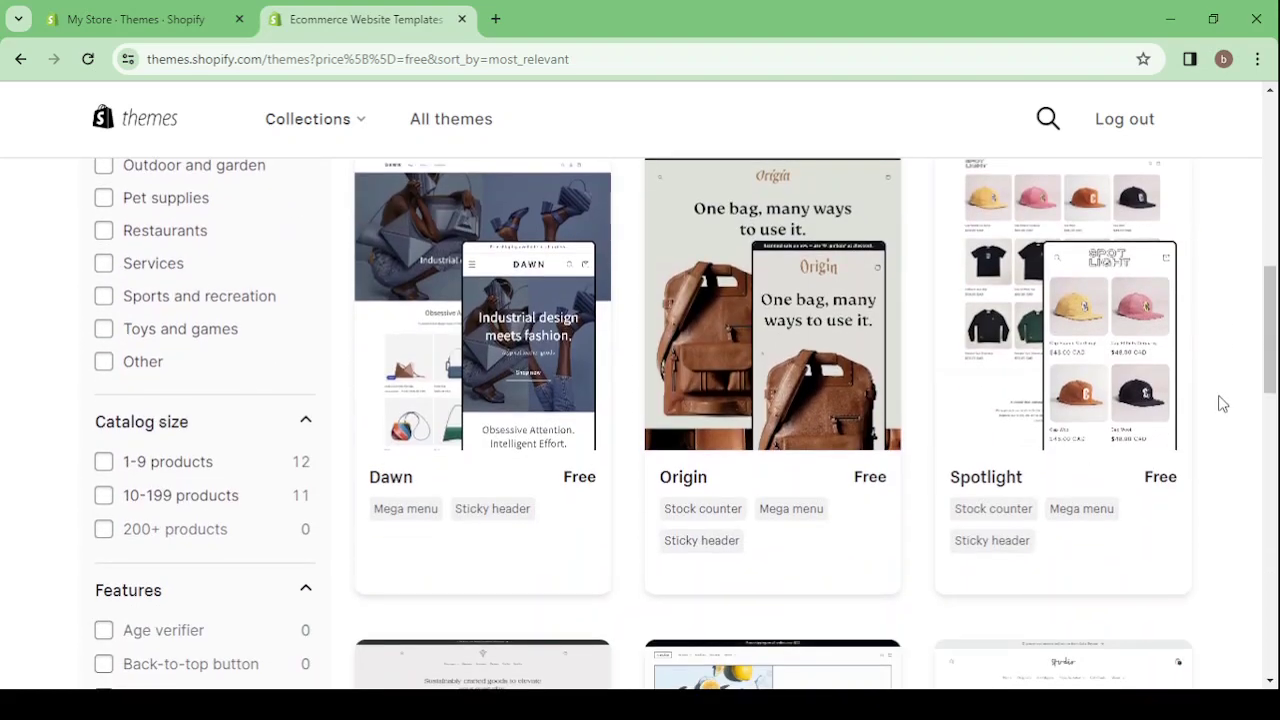
scroll(1222, 404, down, 4)
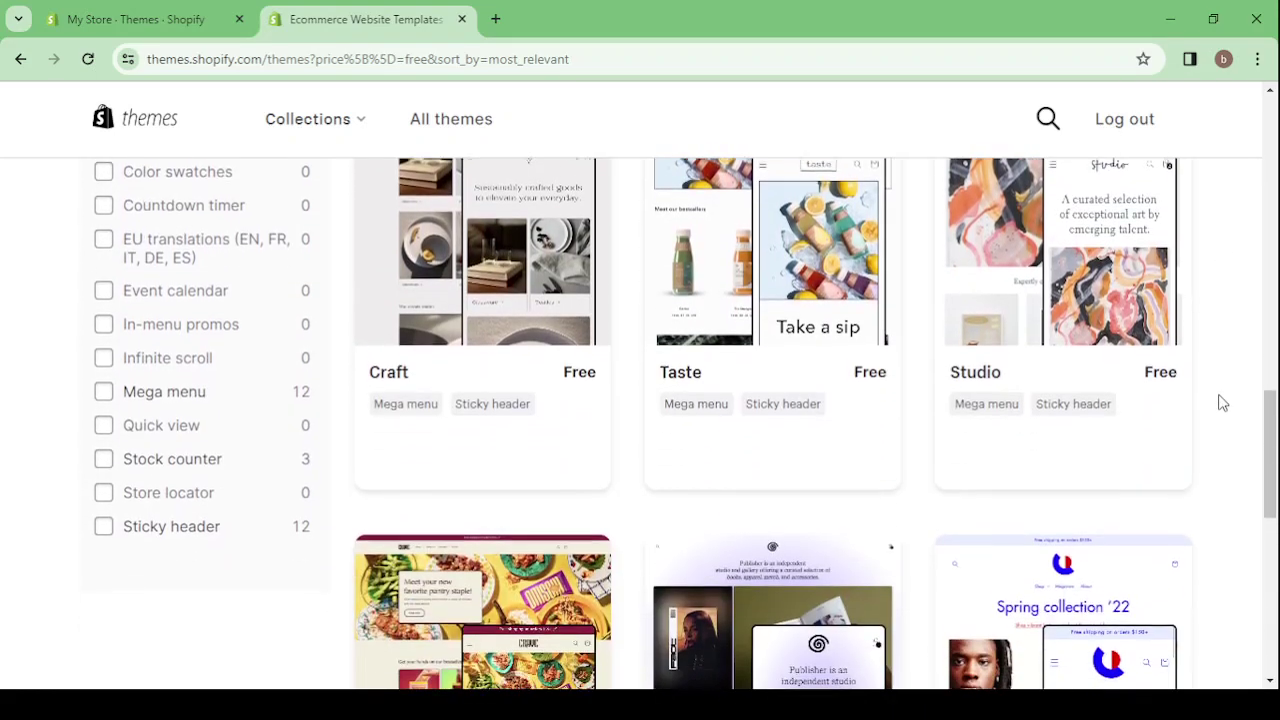
scroll(1222, 400, down, 4)
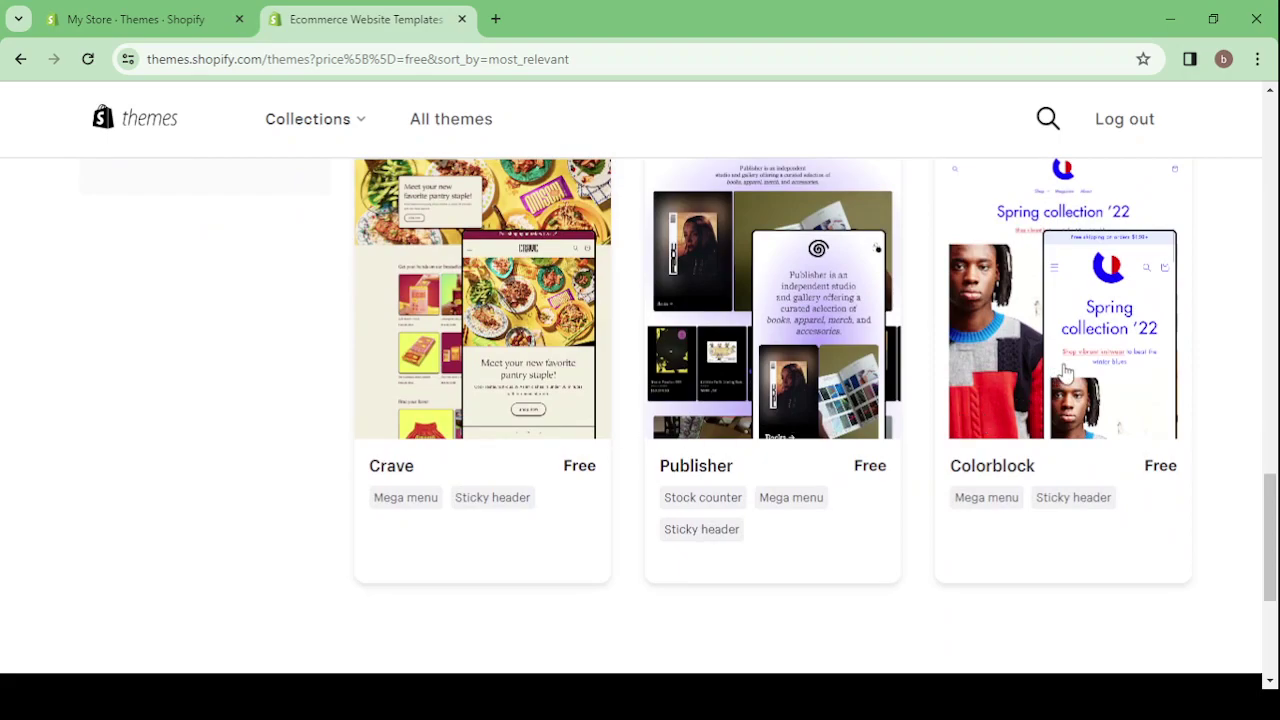
scroll(1066, 372, up, 5)
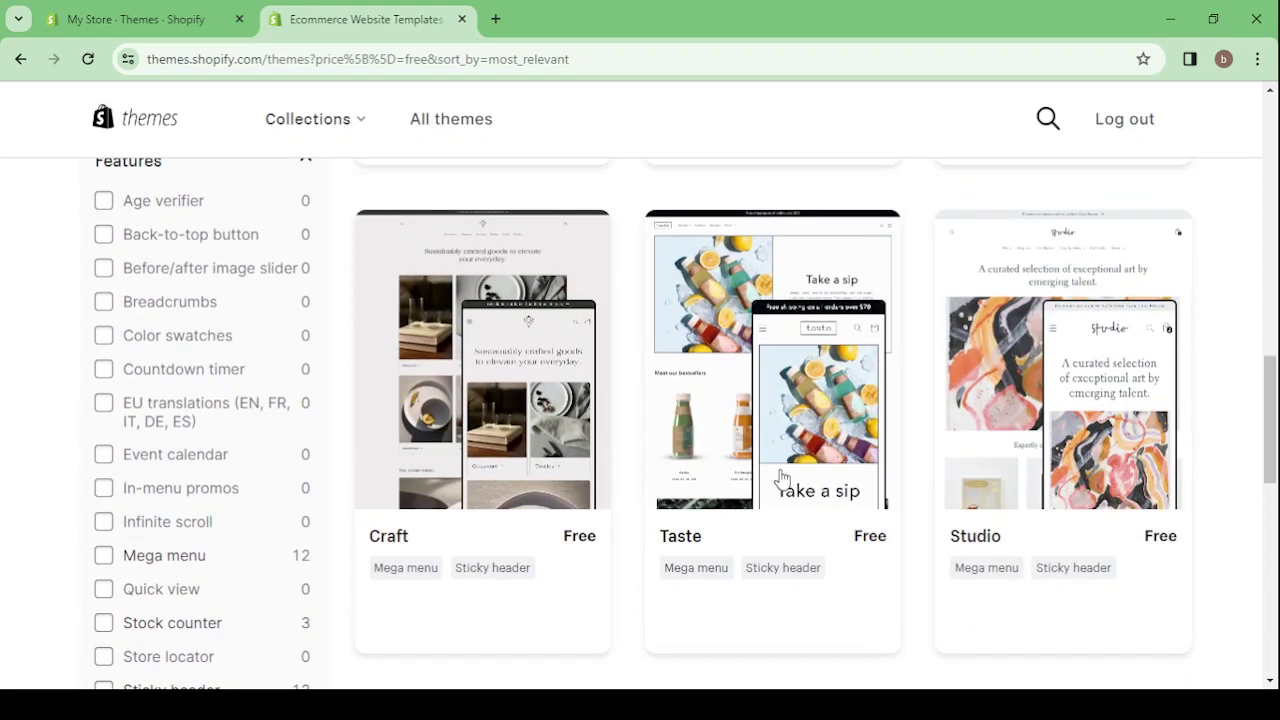
scroll(1013, 454, up, 2)
scroll(1013, 454, up, 3)
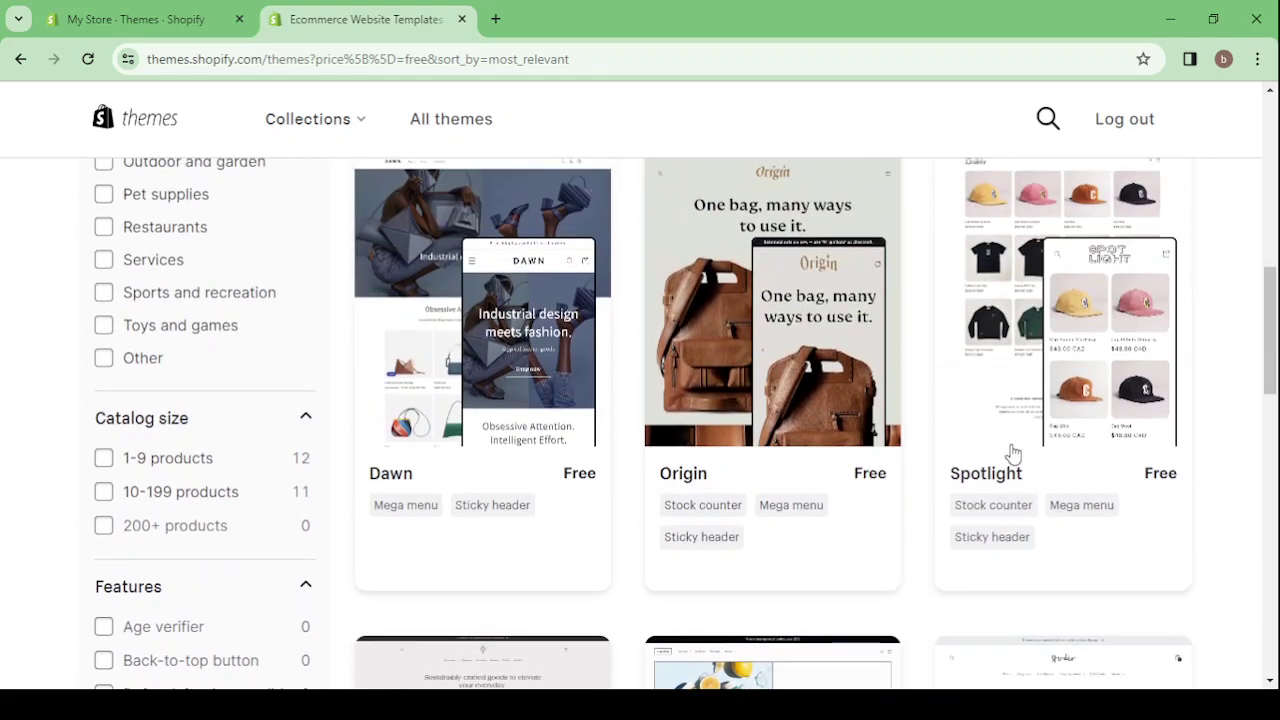
scroll(1005, 470, up, 4)
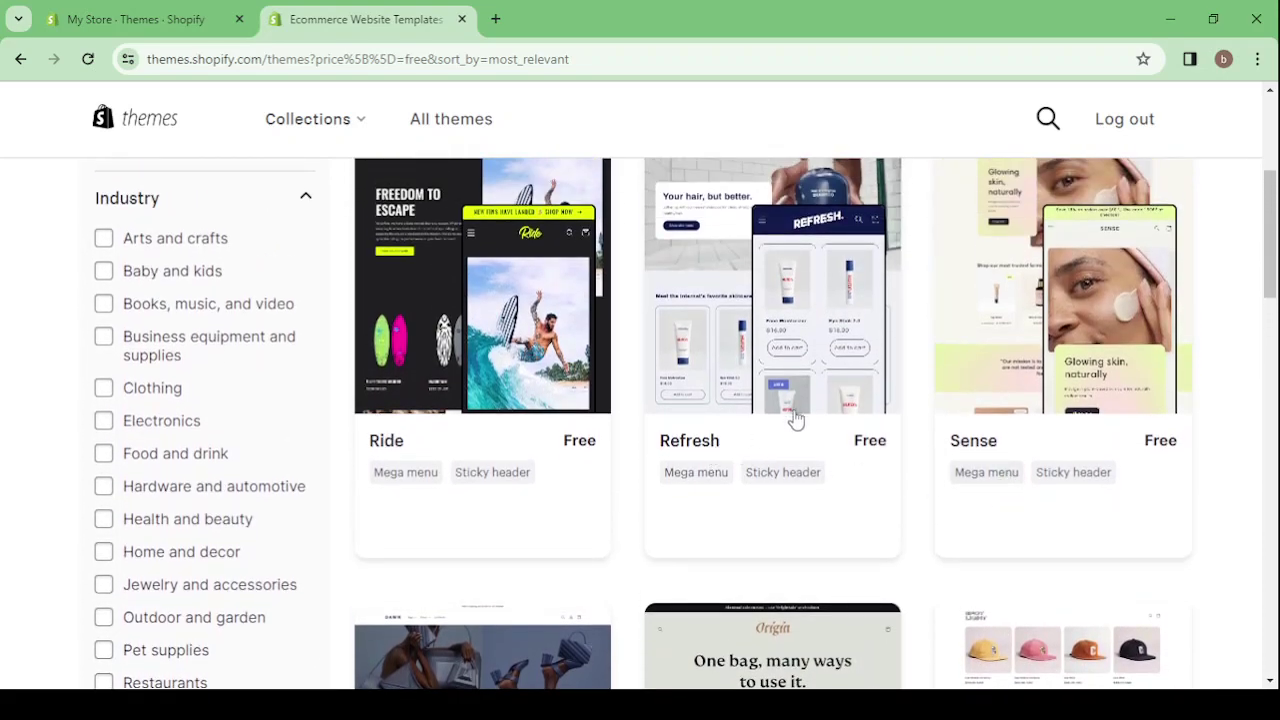
scroll(810, 416, up, 1)
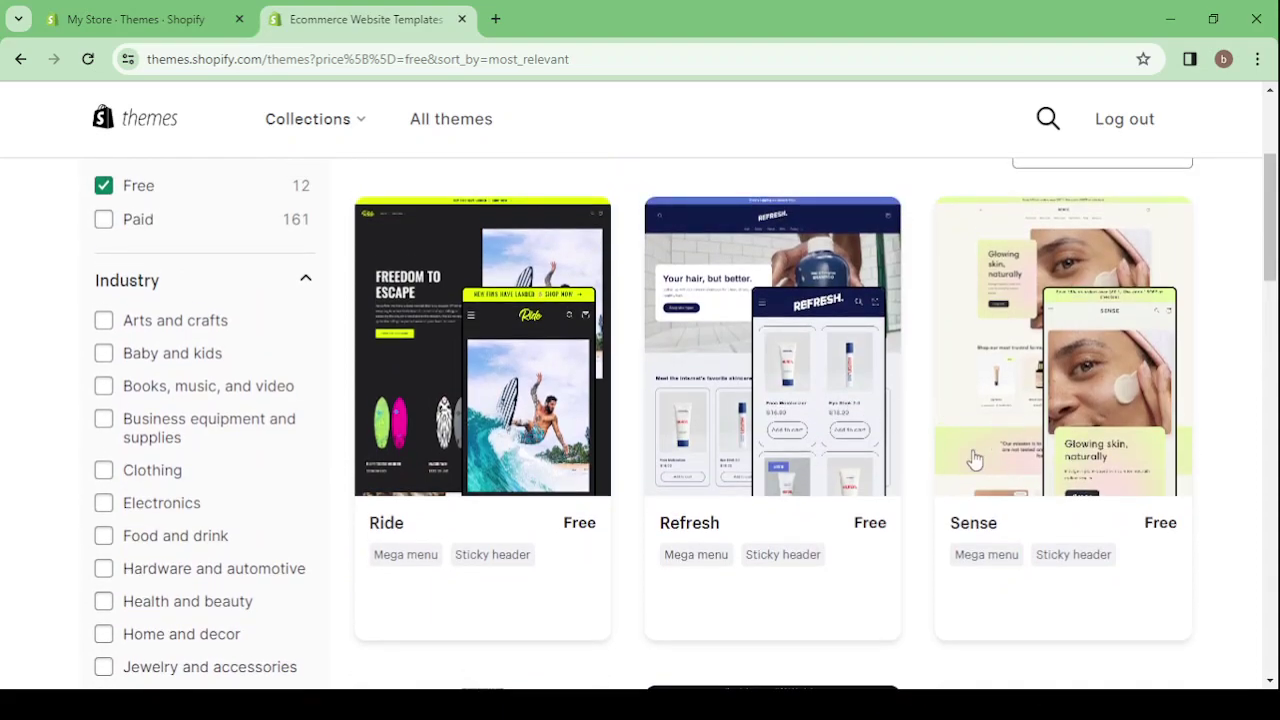
- Open the Sense theme's demo store and scroll through its skincare storefront preview
click(1070, 428)
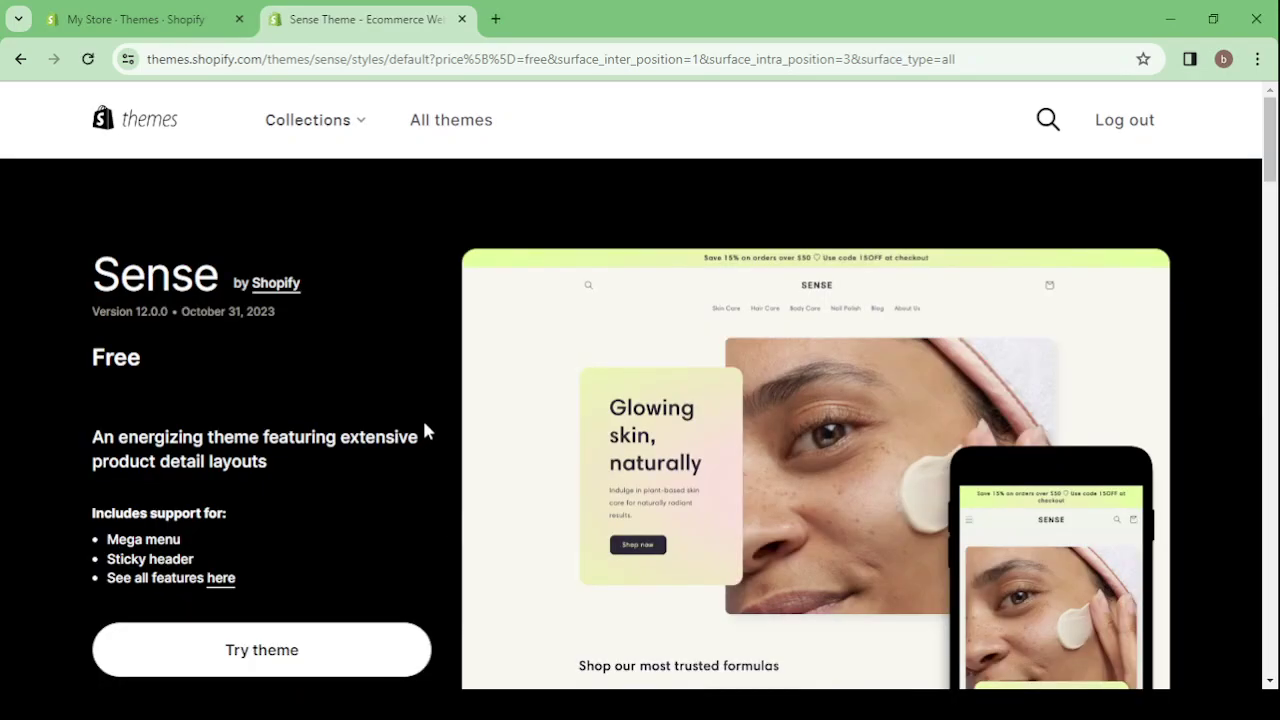
scroll(423, 430, down, 3)
click(265, 456)
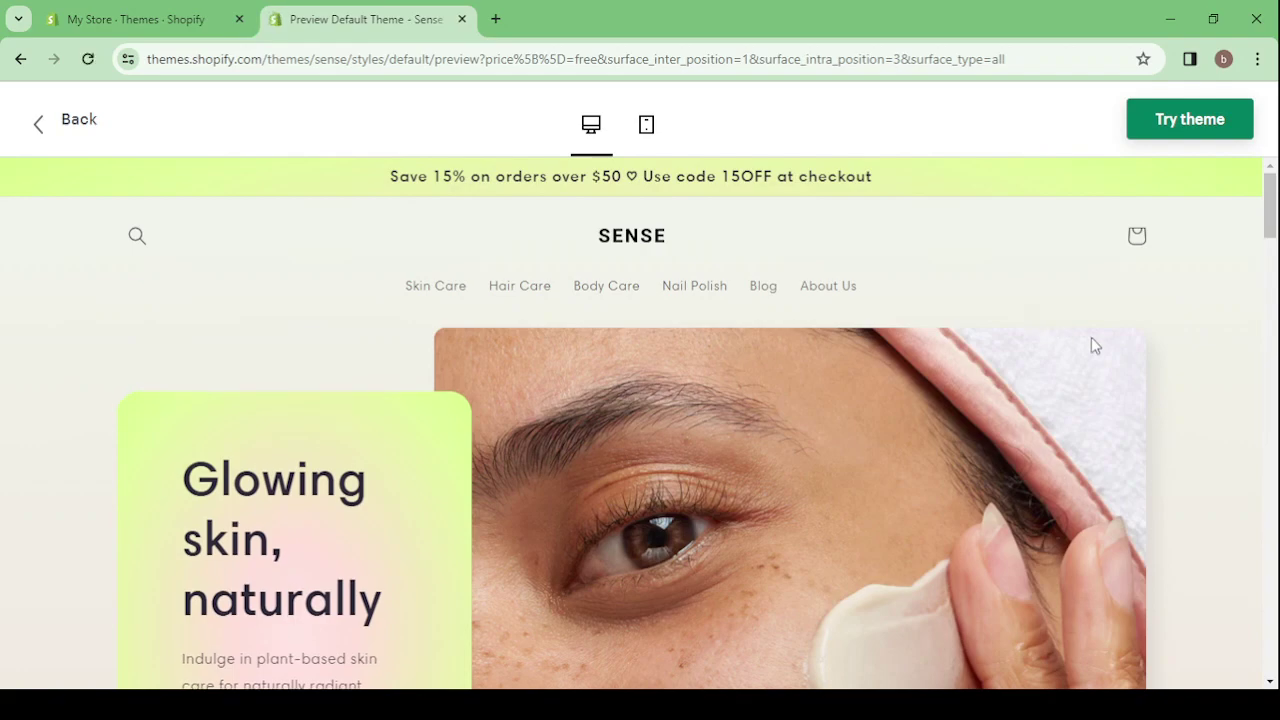
scroll(1107, 350, down, 3)
scroll(1110, 355, down, 1)
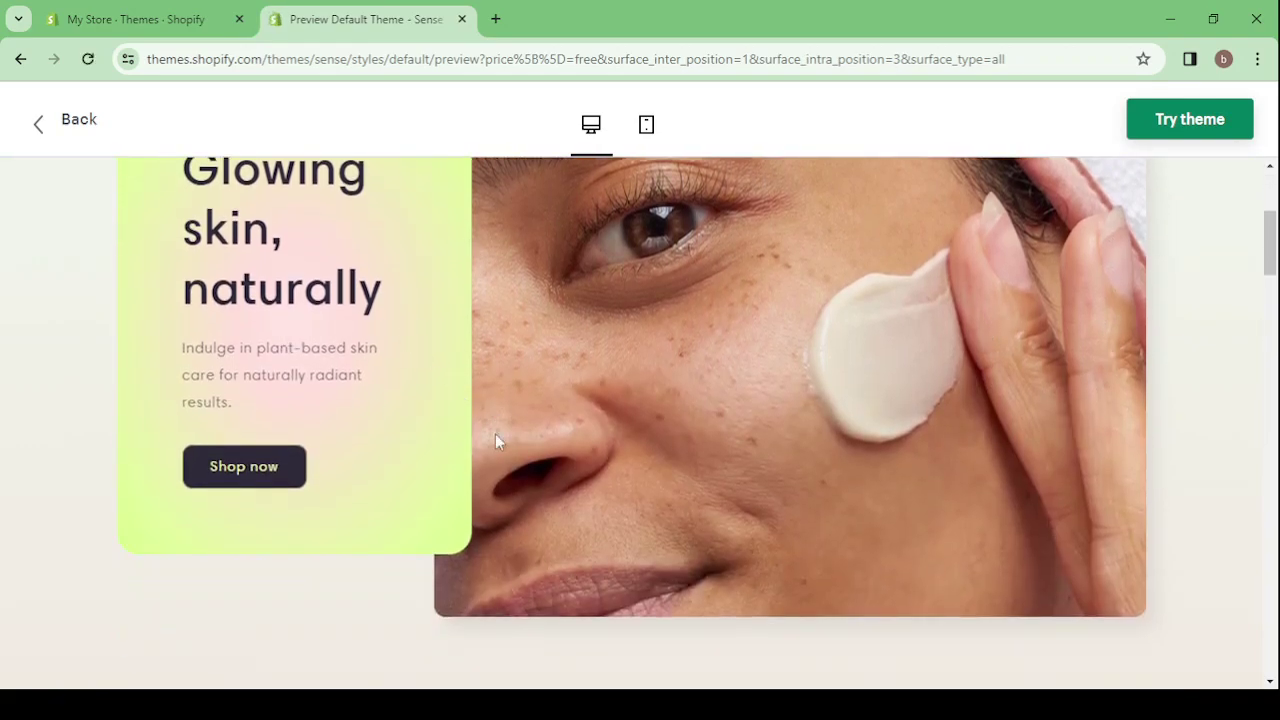
scroll(495, 440, down, 5)
scroll(497, 440, down, 4)
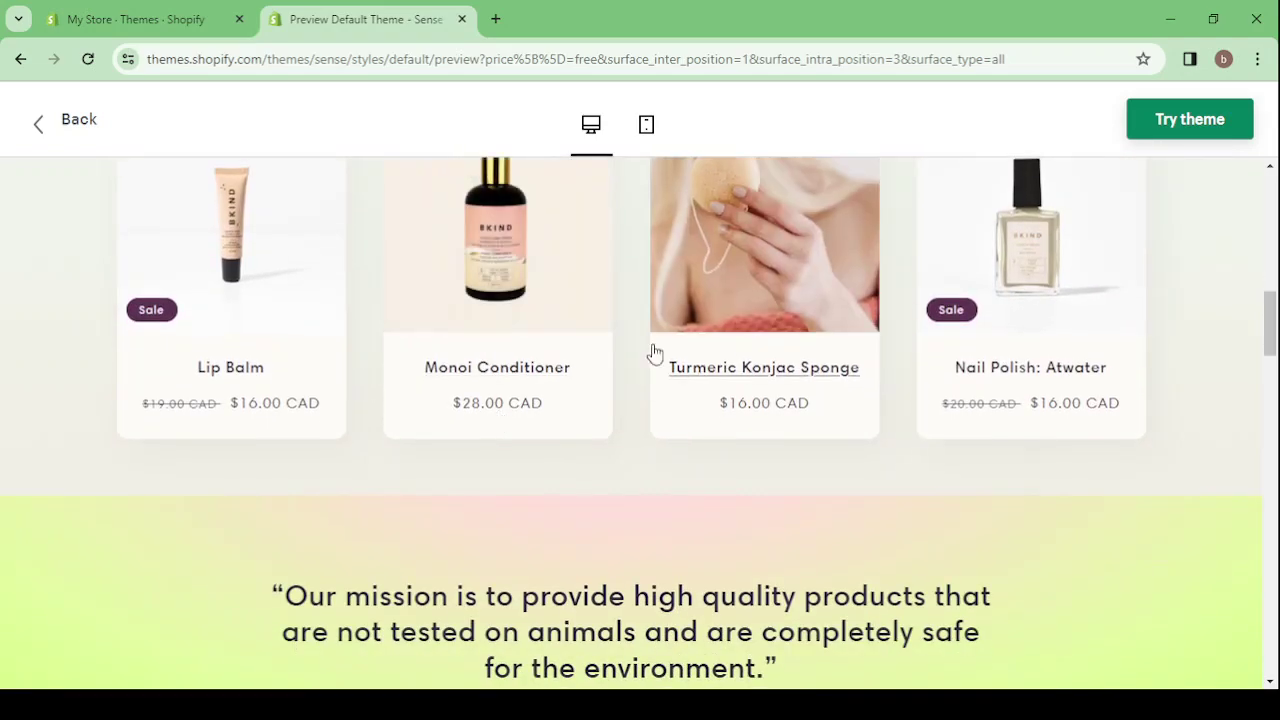
scroll(1114, 409, down, 2)
scroll(1117, 410, down, 7)
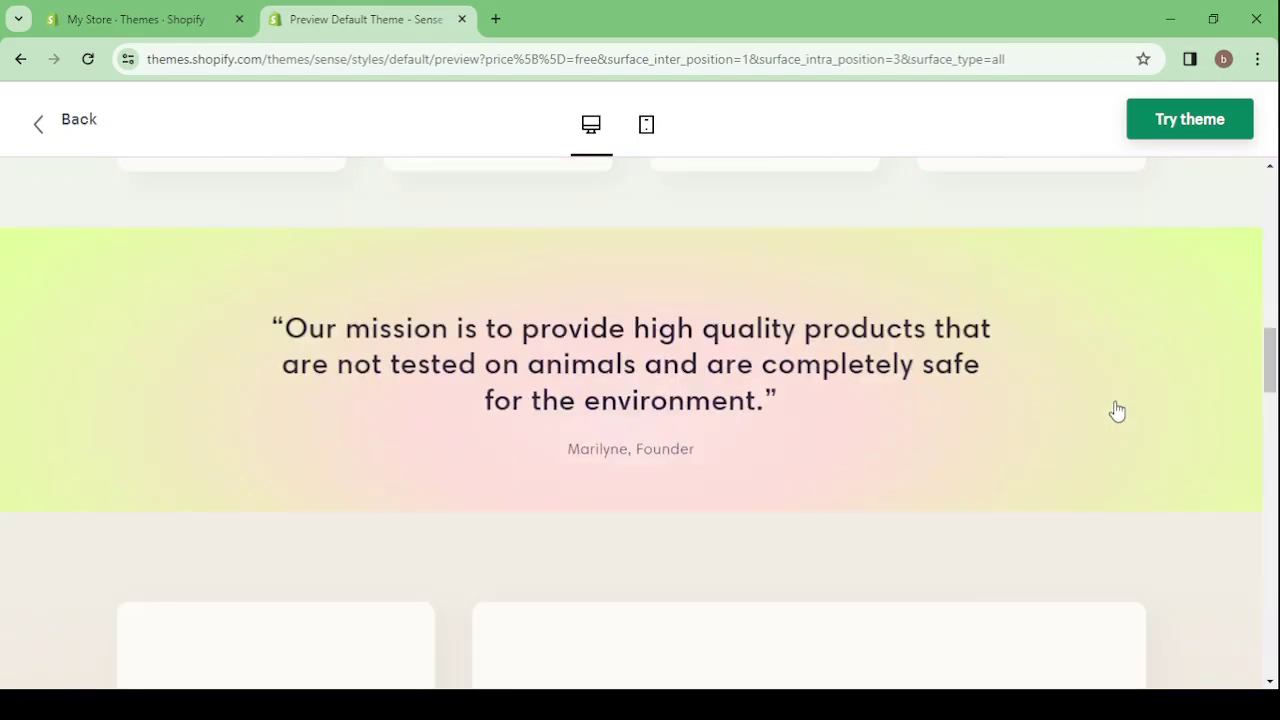
scroll(1117, 410, down, 13)
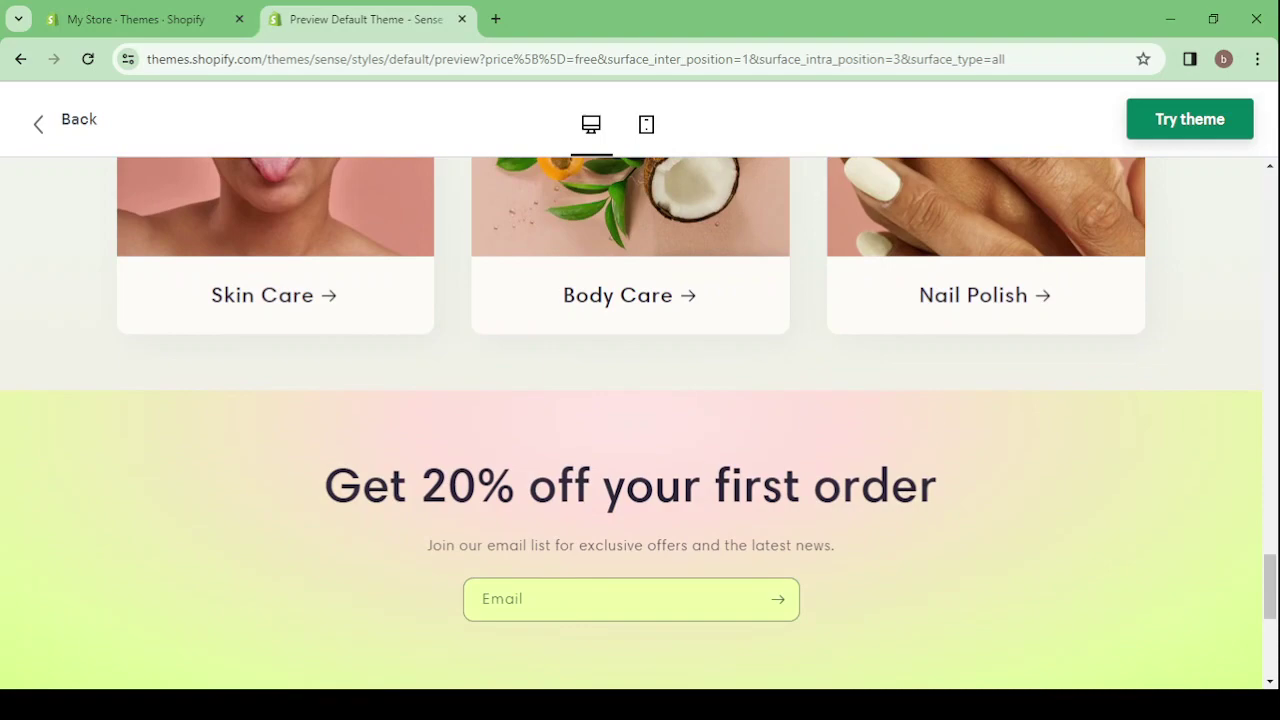
scroll(749, 421, up, 7)
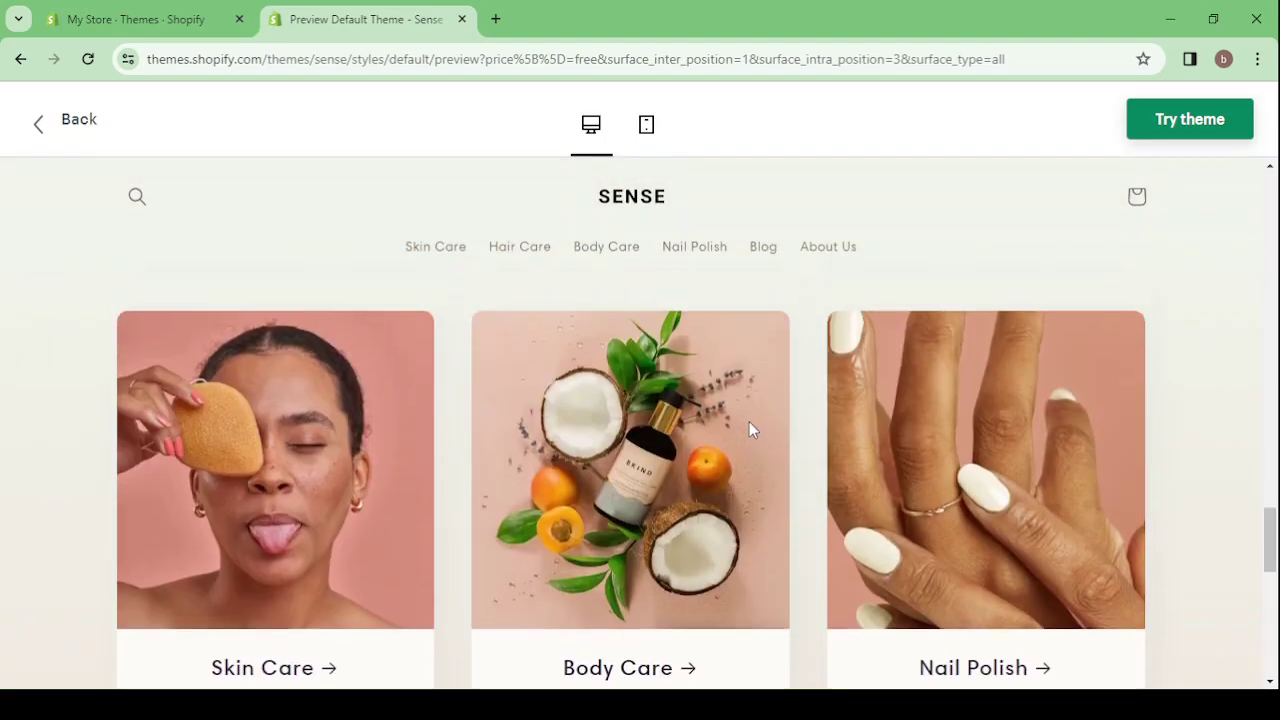
- Try the Sense theme so it reopens the admin Themes page, closing the old admin tab and the trial notice
click(1205, 135)
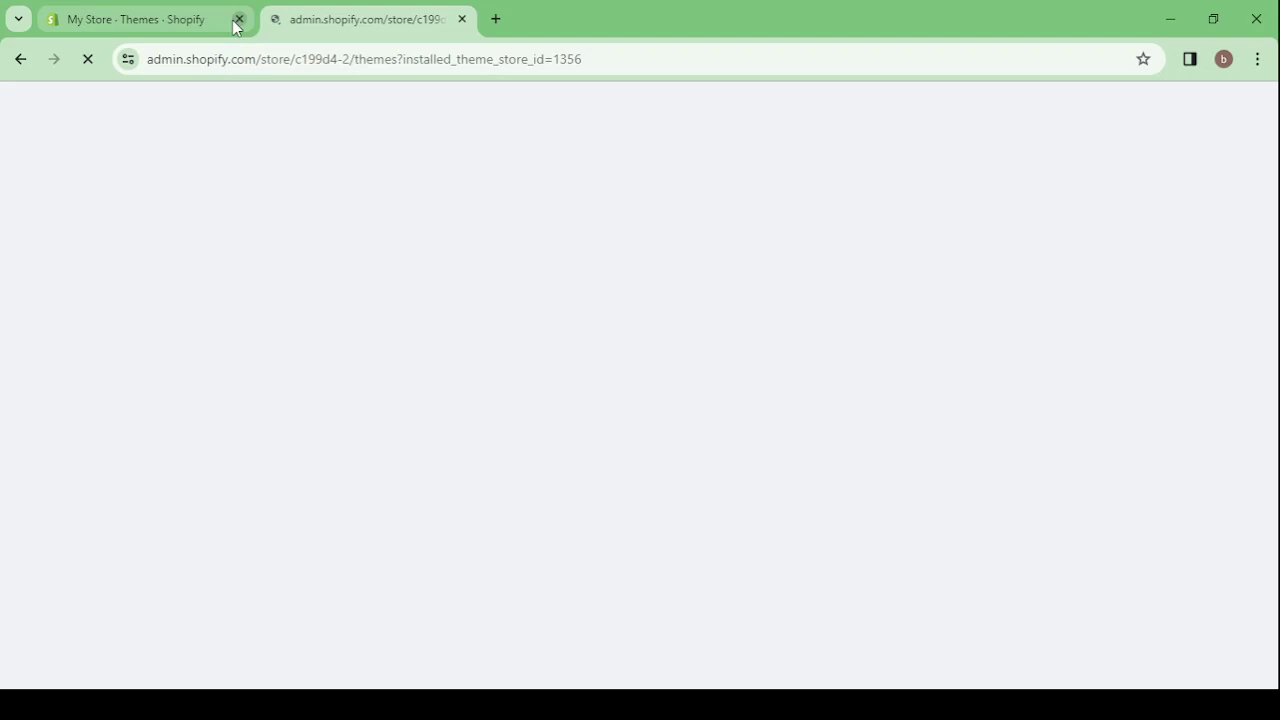
click(237, 20)
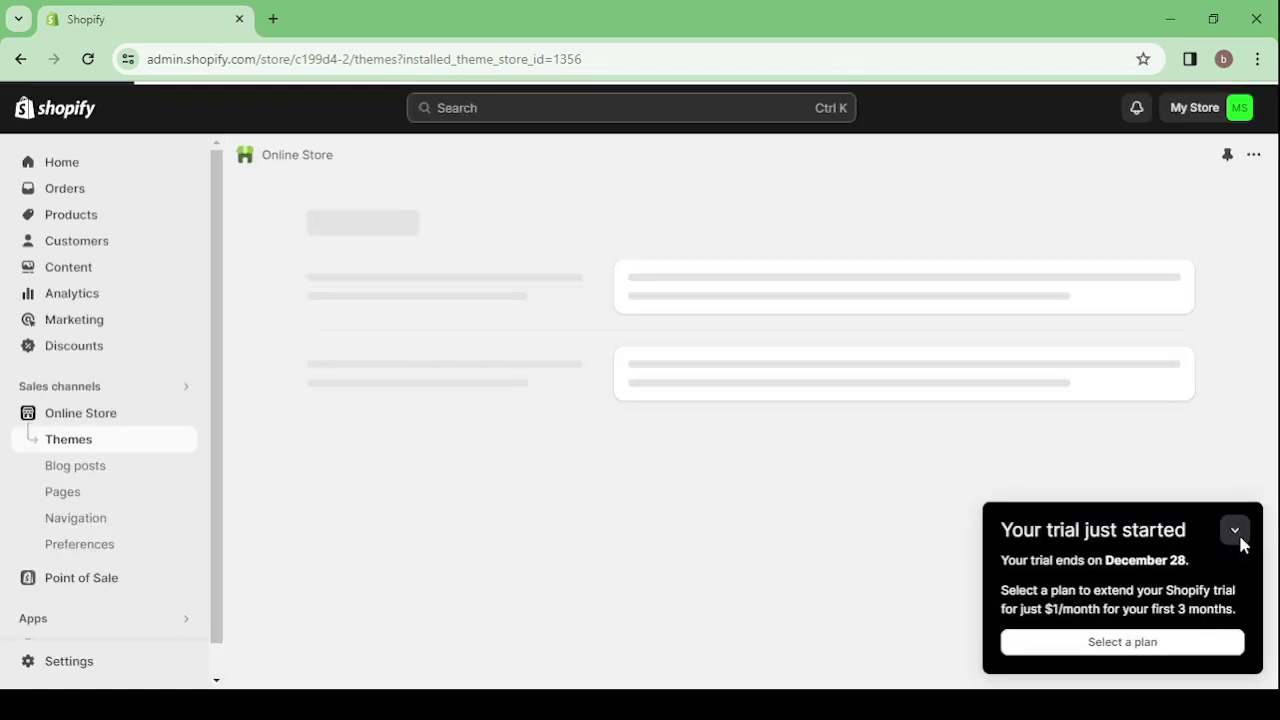
click(1238, 538)
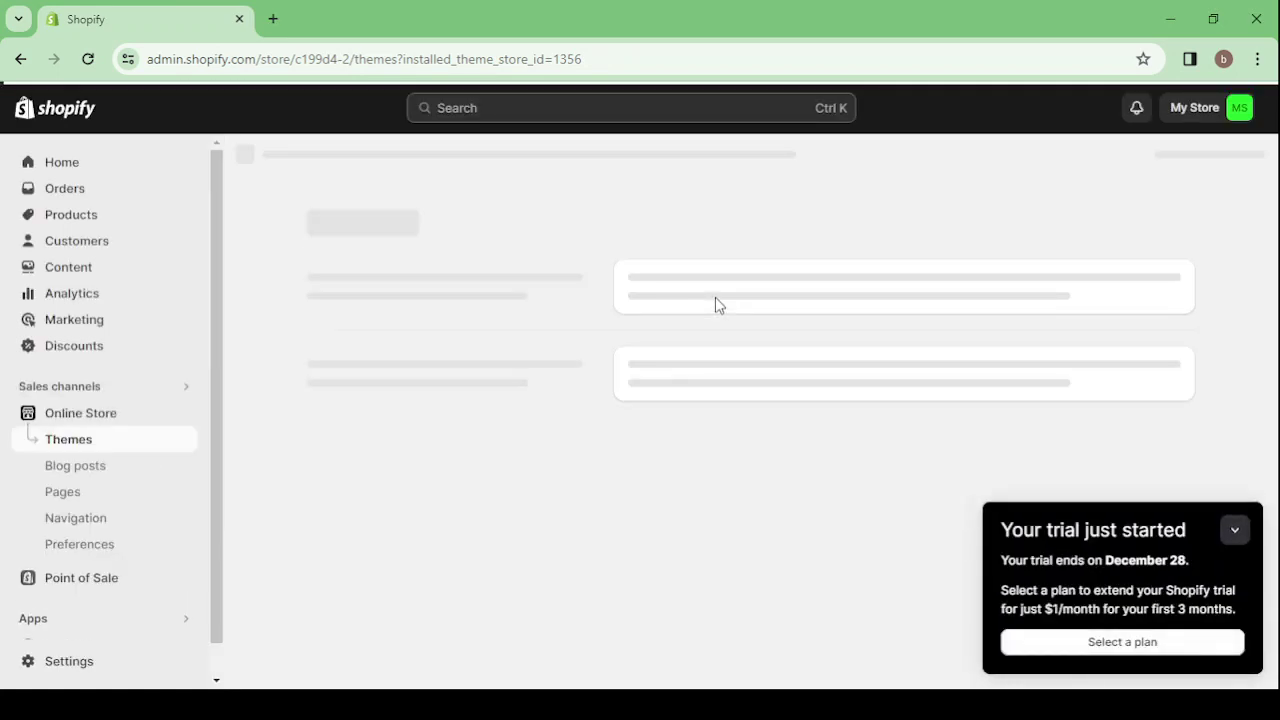
click(1236, 531)
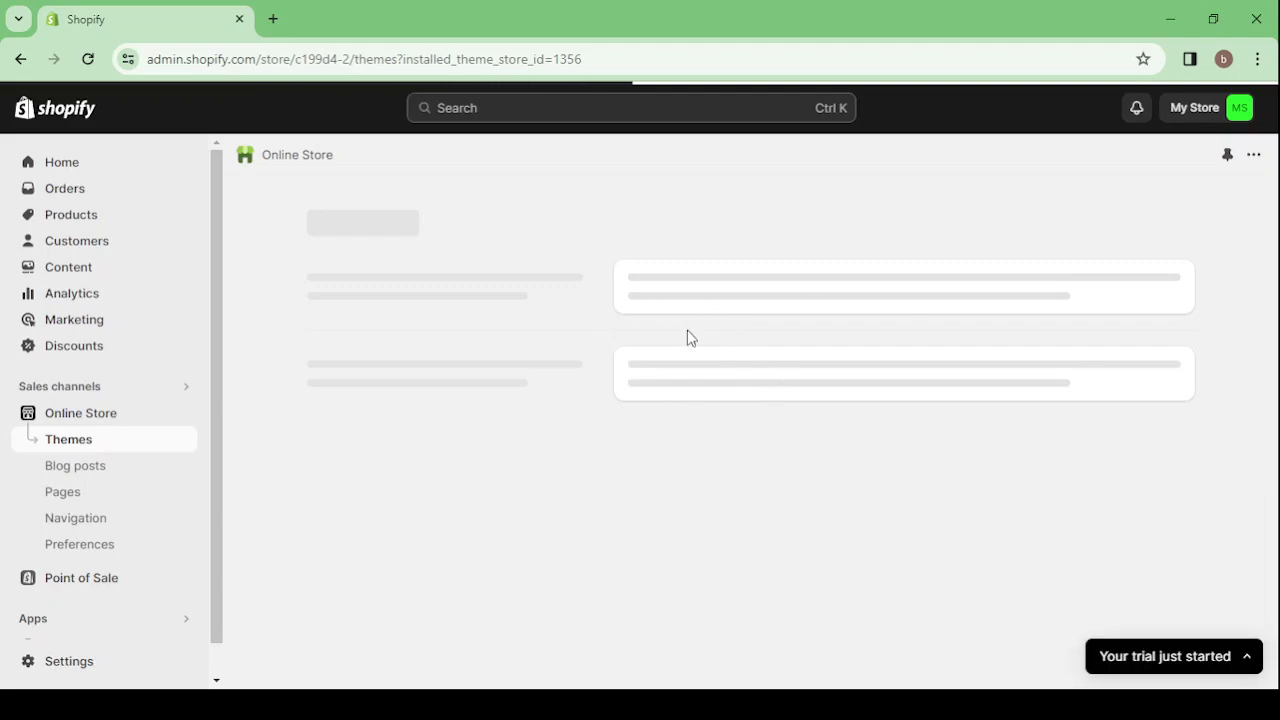